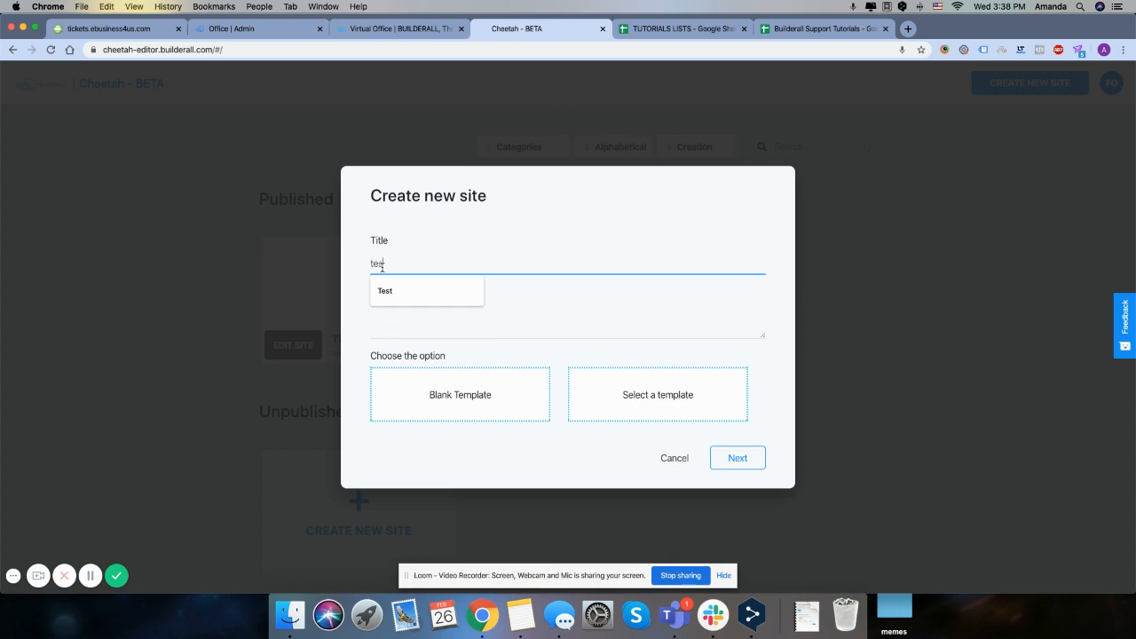
Create a new site with title and description "test" using the blank template
click(621, 327)
text(test)
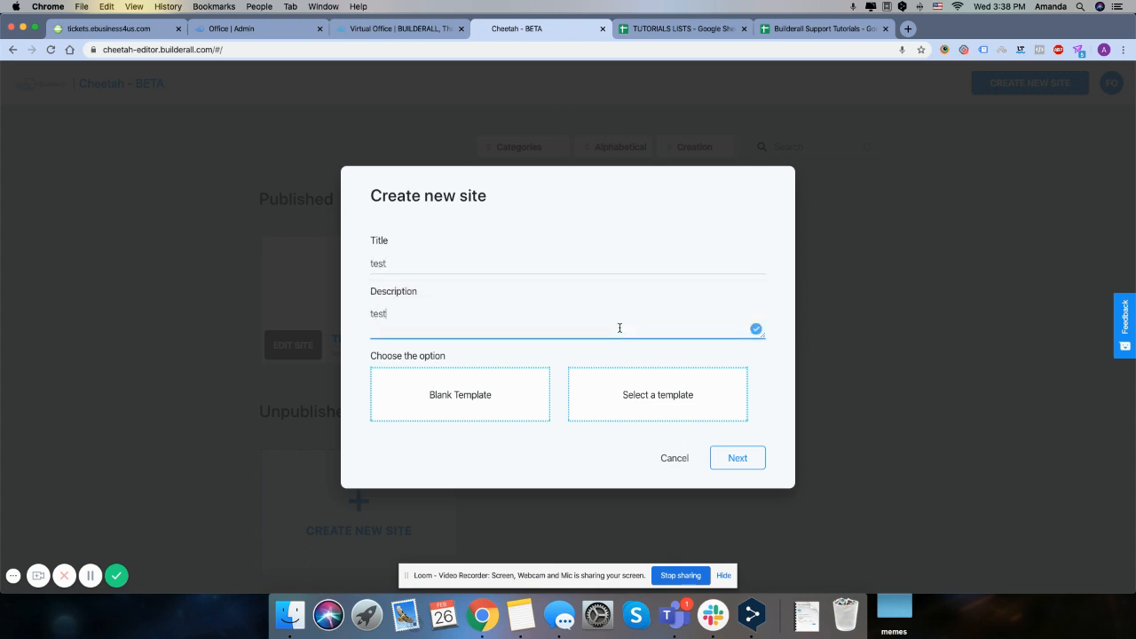
click(459, 399)
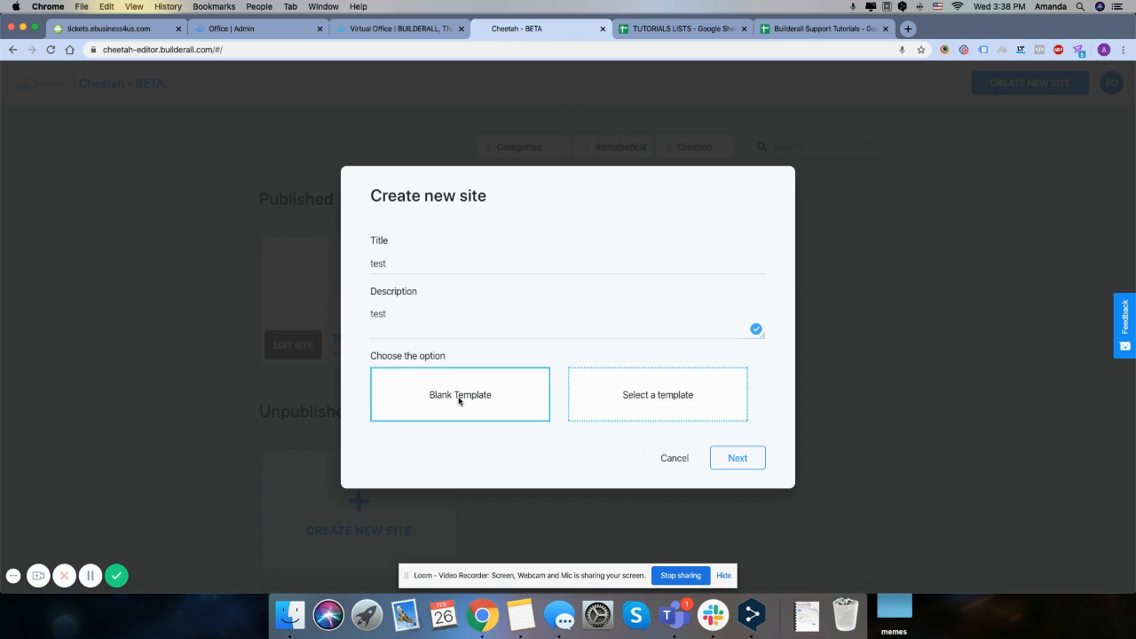
click(737, 458)
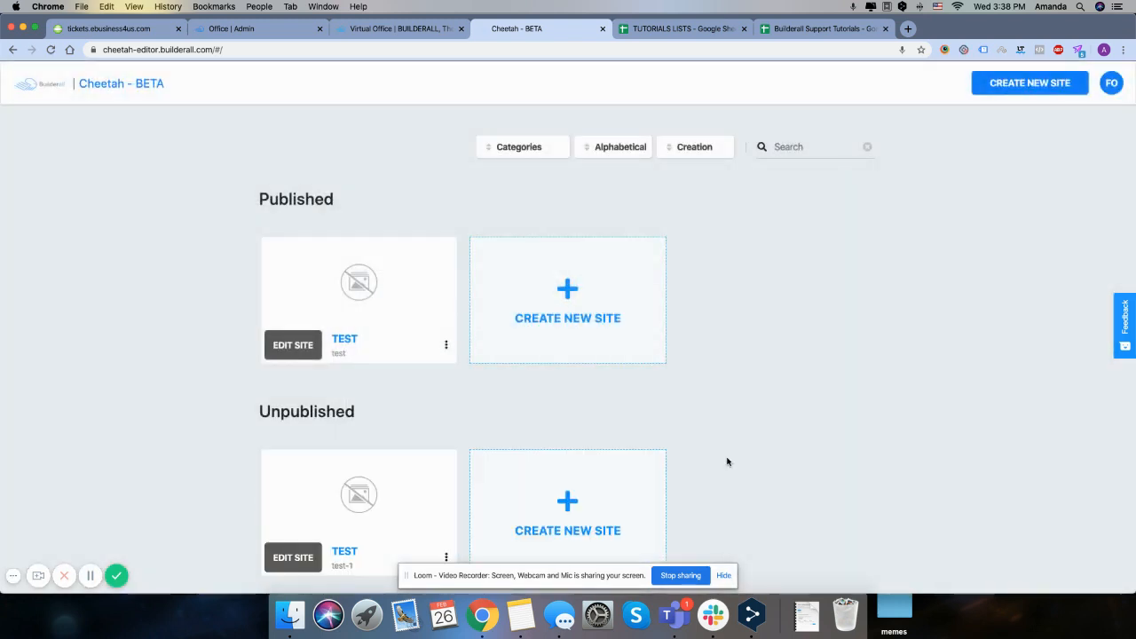
Publish the unpublished test-1 site and open it for editing
click(445, 557)
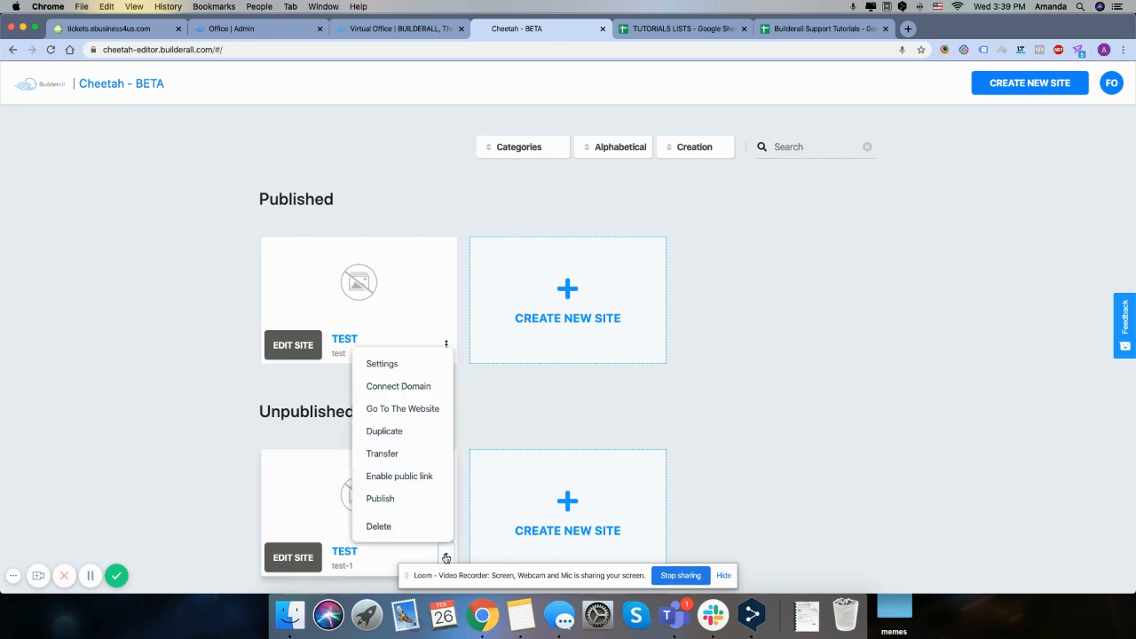
click(414, 501)
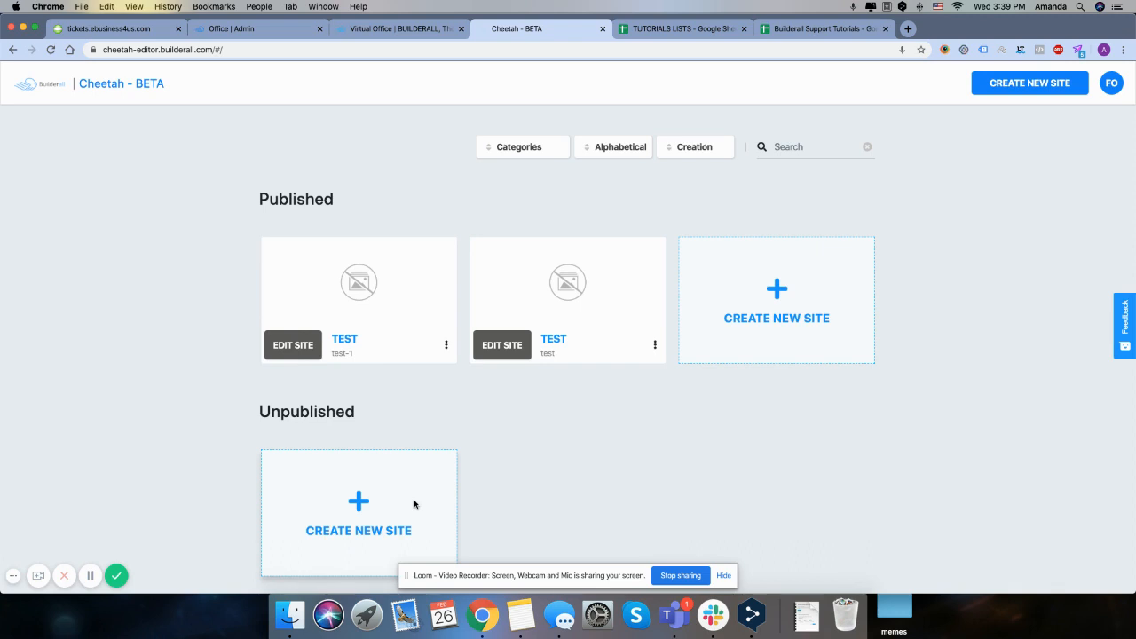
click(278, 343)
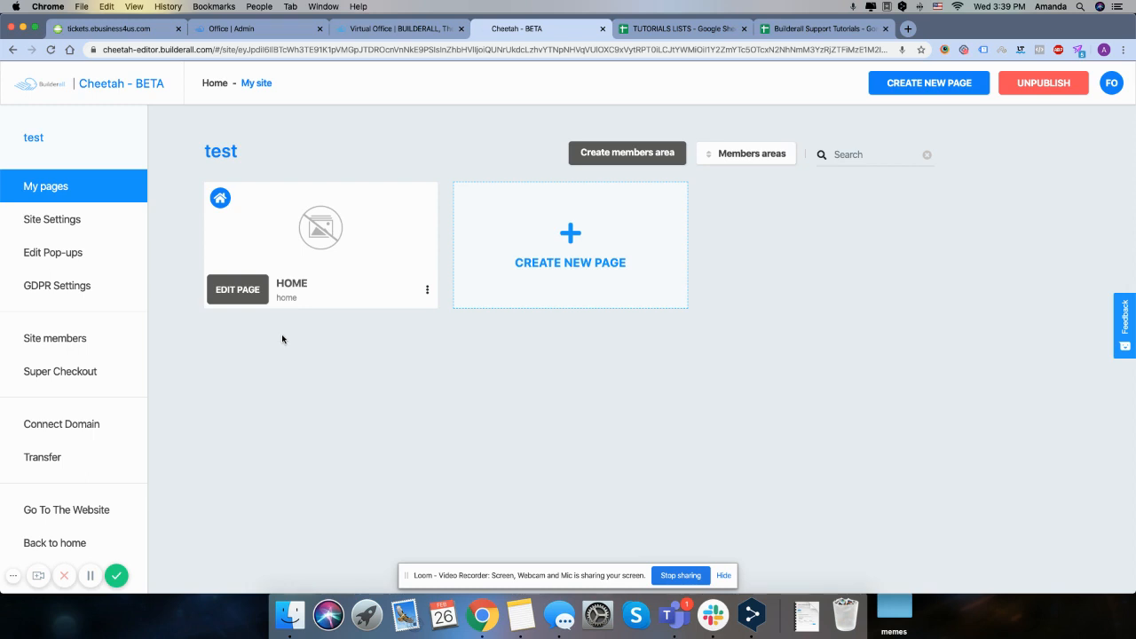
Create and save a new page named "sdfsadfasdf" with title "sdfsdfasdfsdfasdf" and description "dfasdfsdfsadf"
click(567, 250)
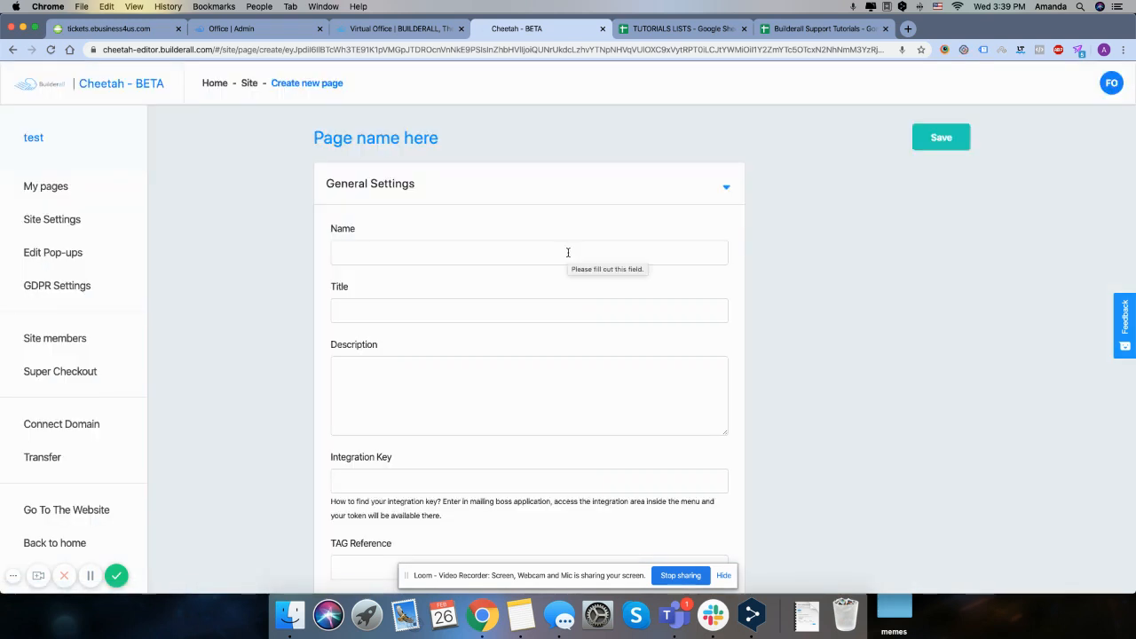
click(567, 252)
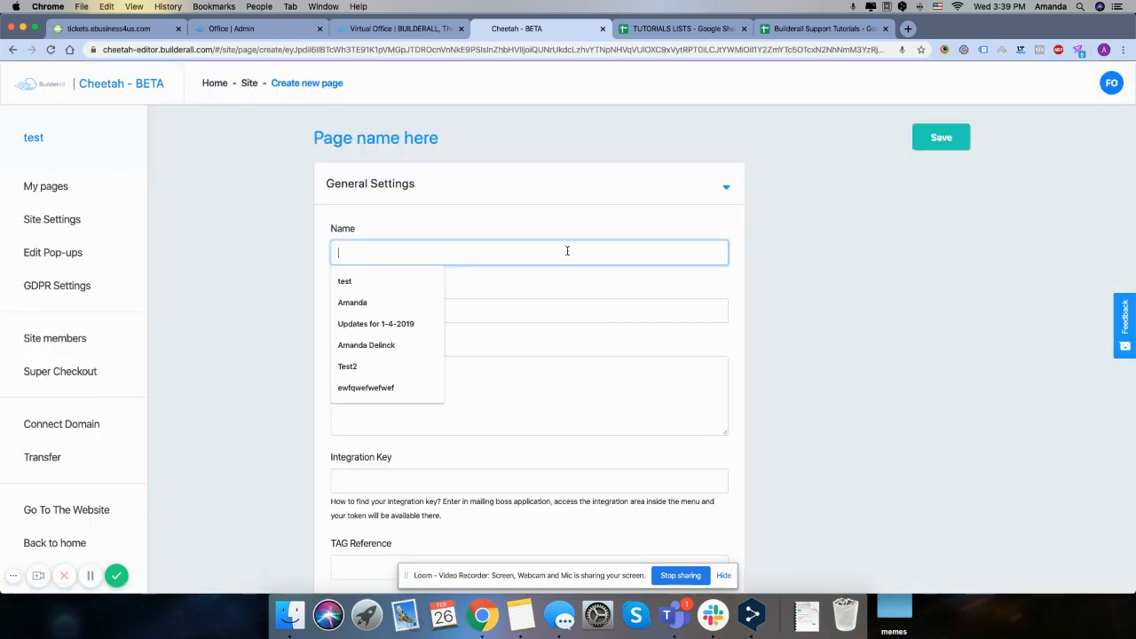
text(sdfsadfasdf)
click(454, 307)
text(sdfsdfasdfsdfasdf)
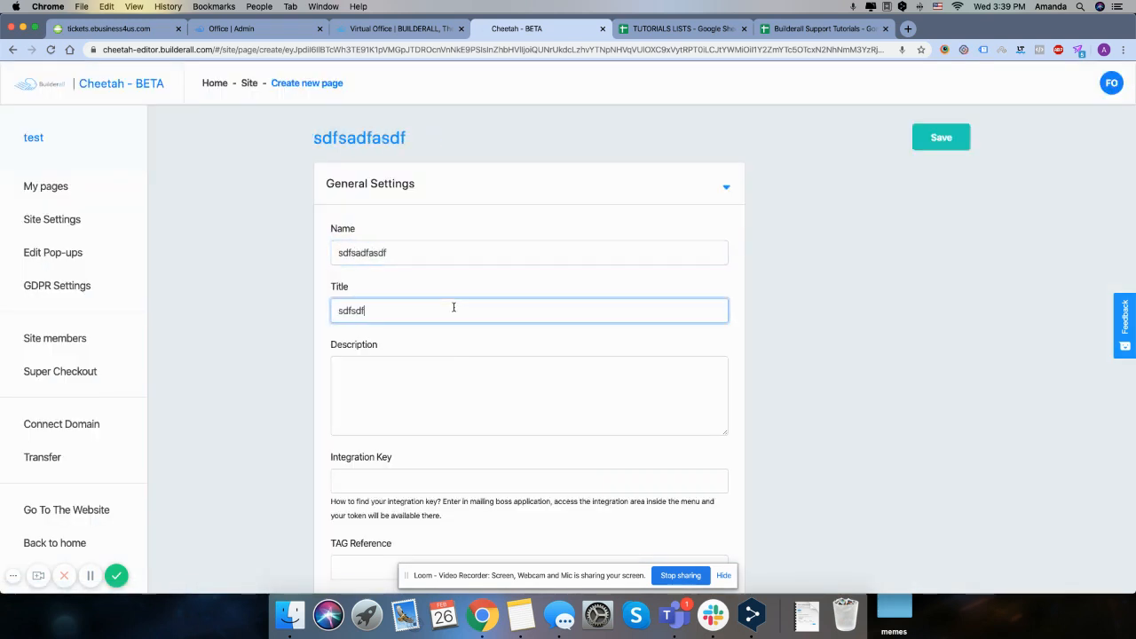
click(433, 385)
text(dfasdfasdfasdf)
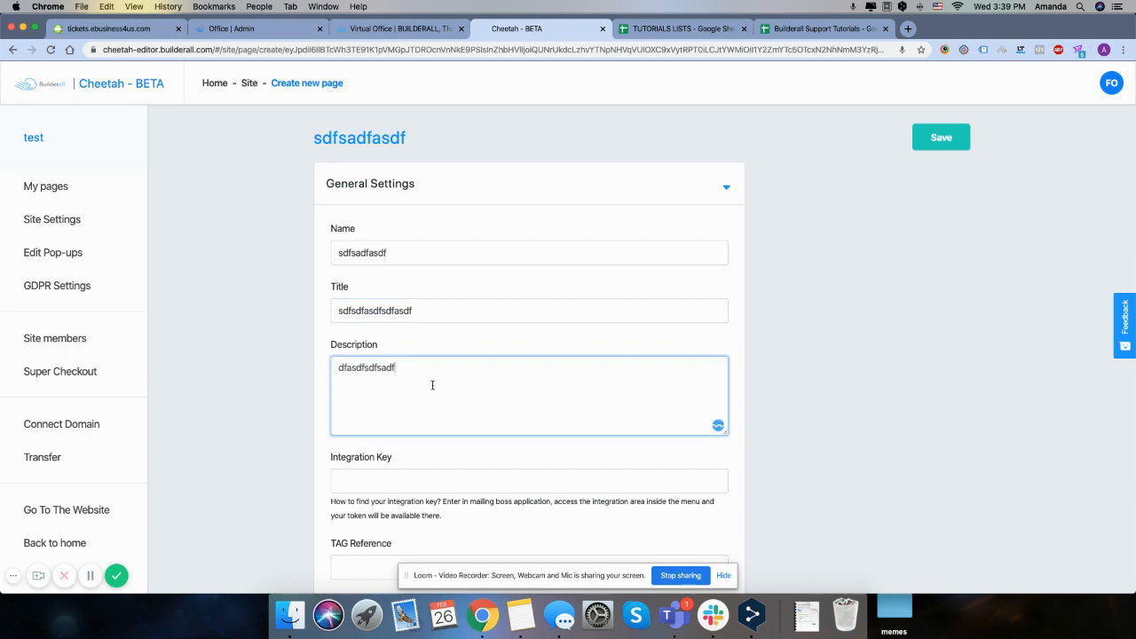
scroll(433, 386, down, 8)
scroll(480, 492, down, 2)
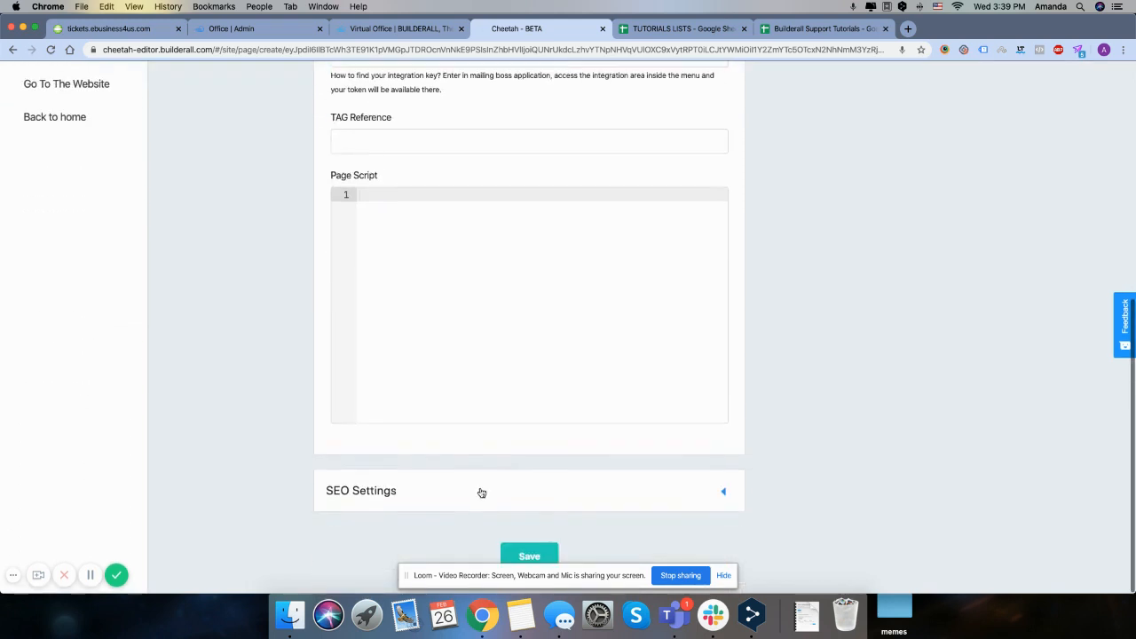
click(524, 553)
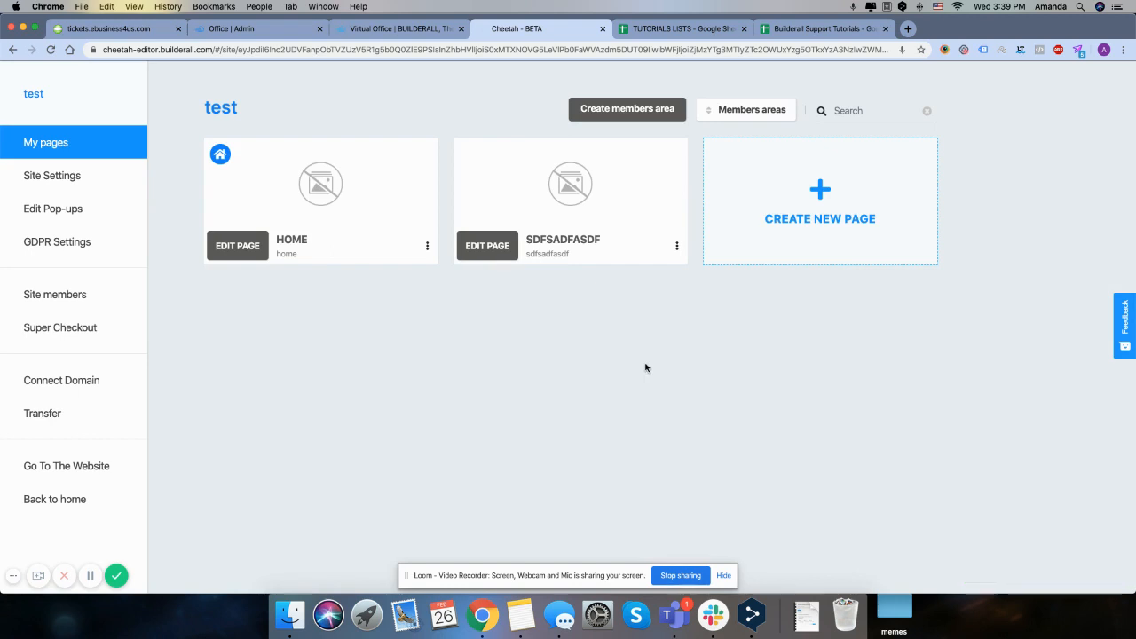
Start a members area named "adasdasdadasd" with description "asdasdasdasd" and open its color selection
click(623, 110)
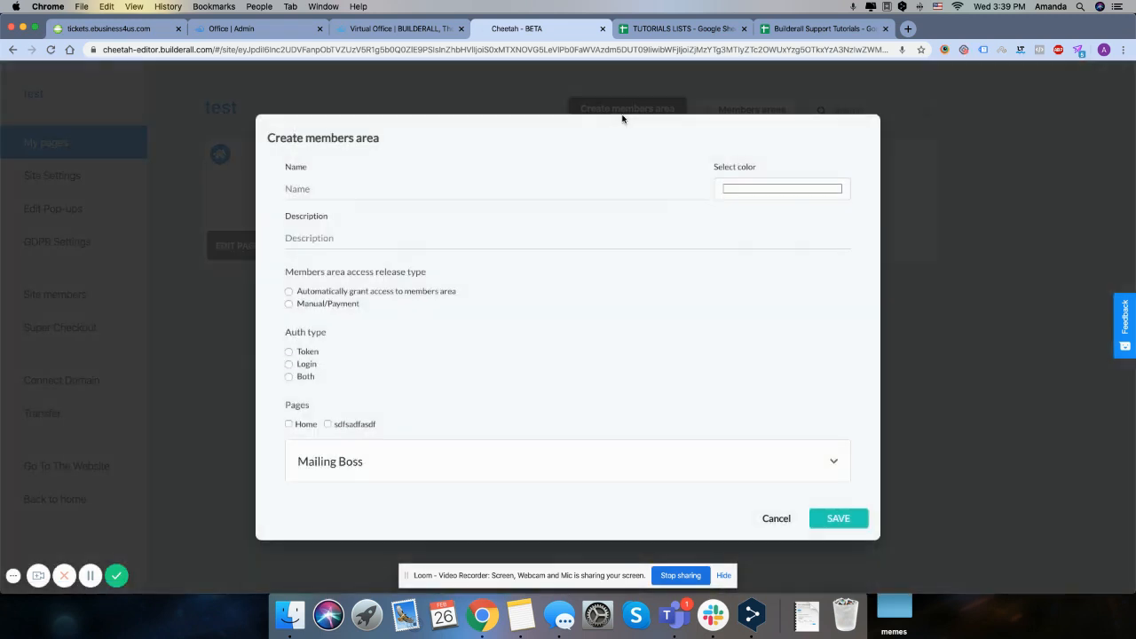
click(447, 190)
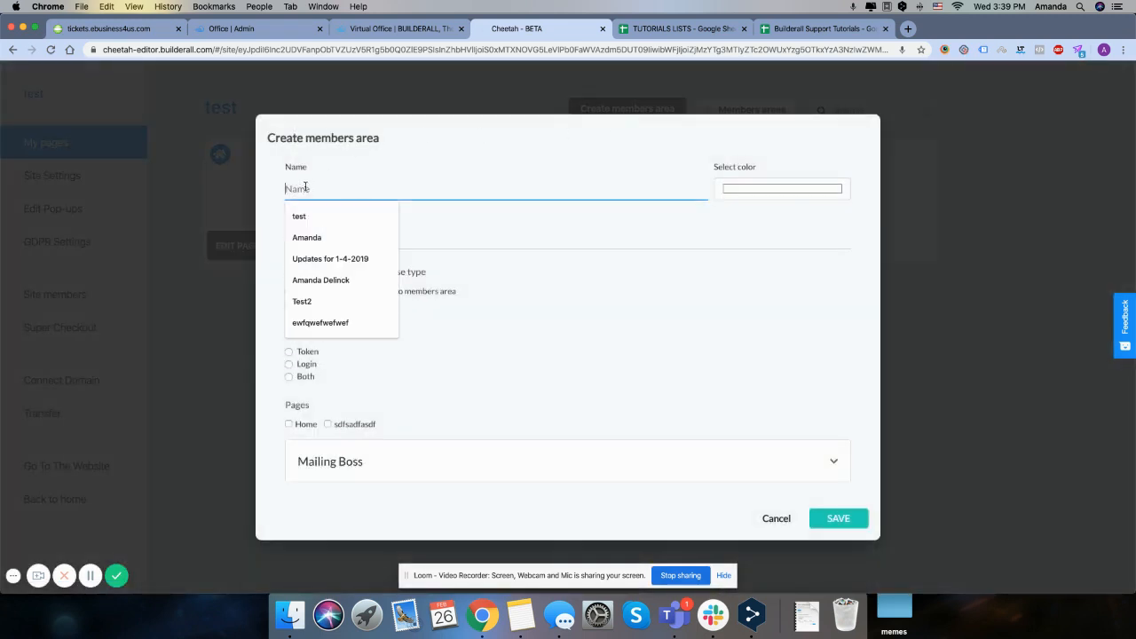
text(adasdasdadasd)
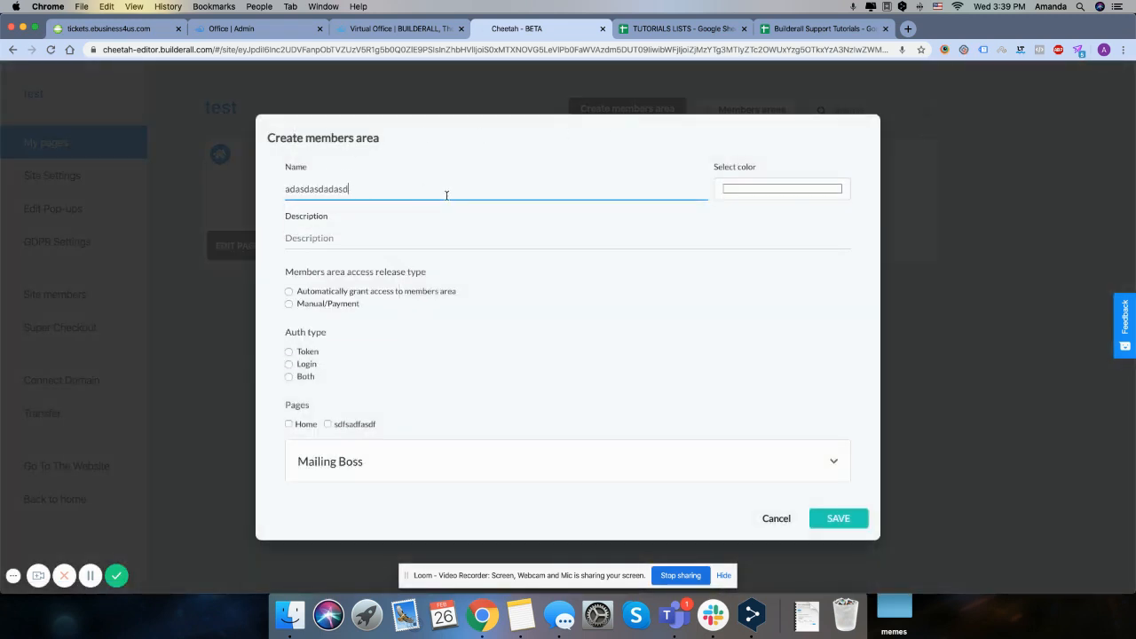
click(326, 240)
text(asda)
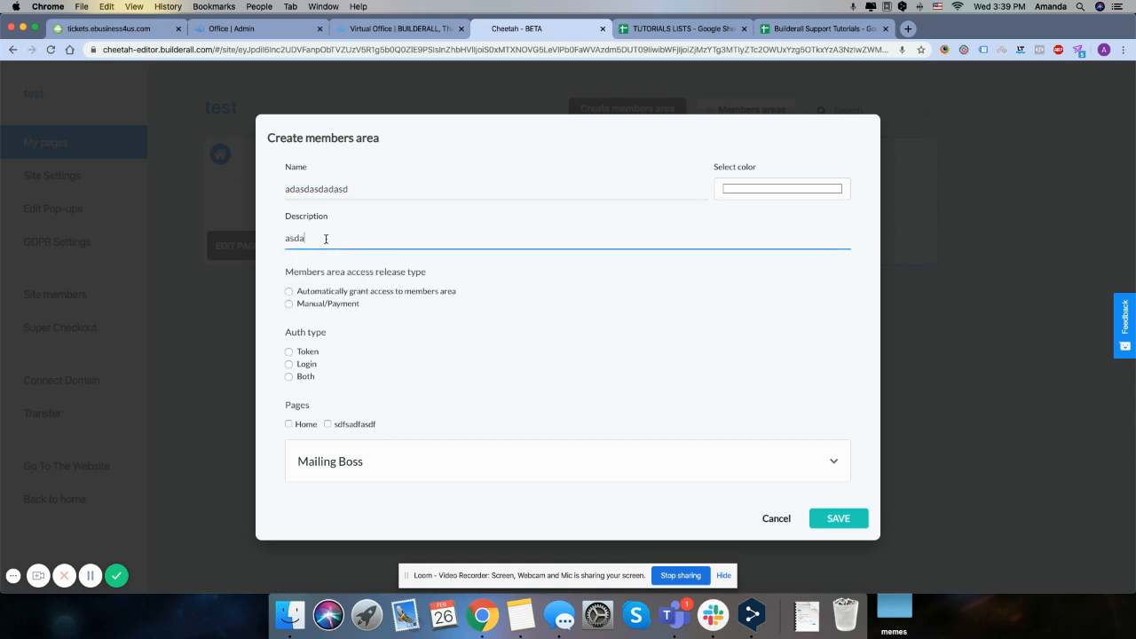
text(sdasdasd)
click(779, 195)
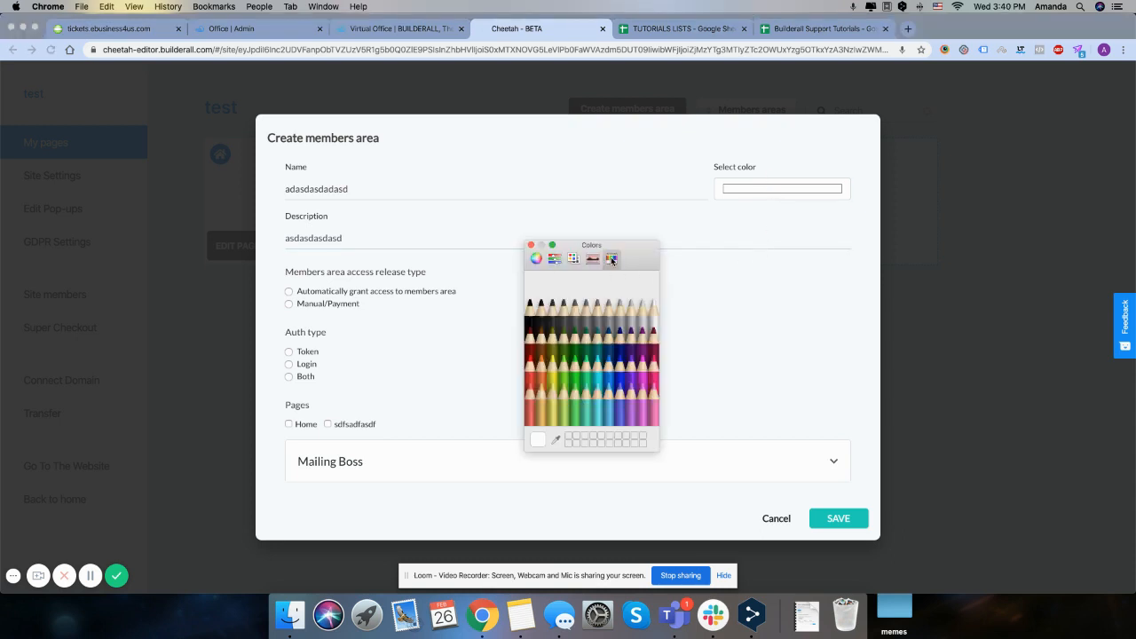
Try several pencil colors for the members area, including Tungsten, Cantaloupe and Teal
click(590, 313)
click(587, 317)
click(575, 317)
click(555, 320)
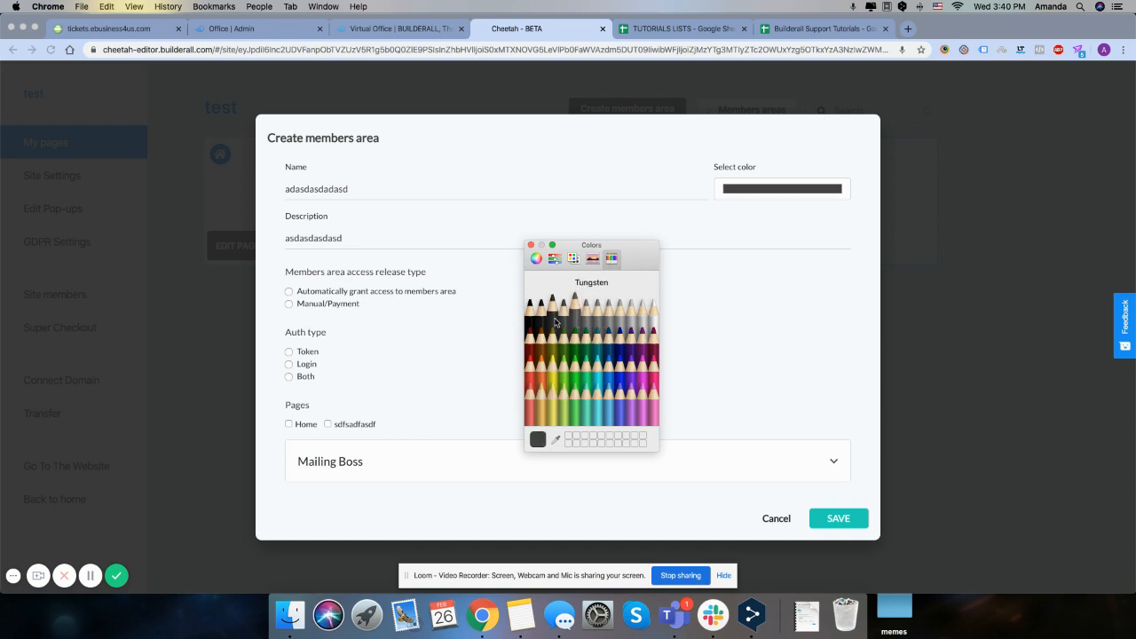
click(595, 360)
click(537, 392)
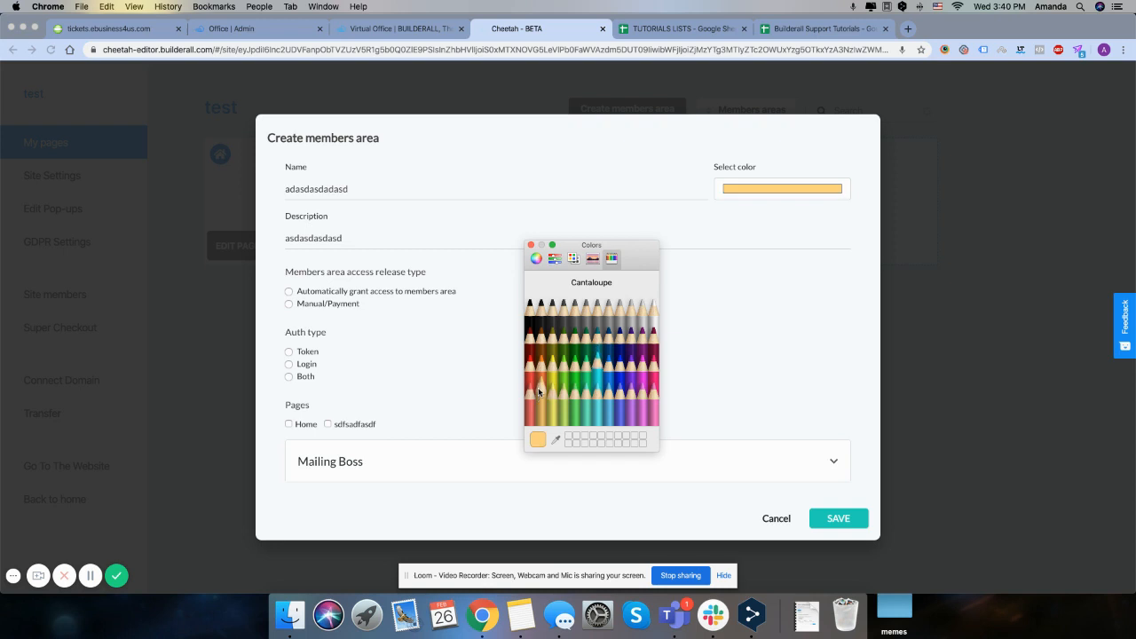
click(553, 337)
click(619, 336)
click(596, 336)
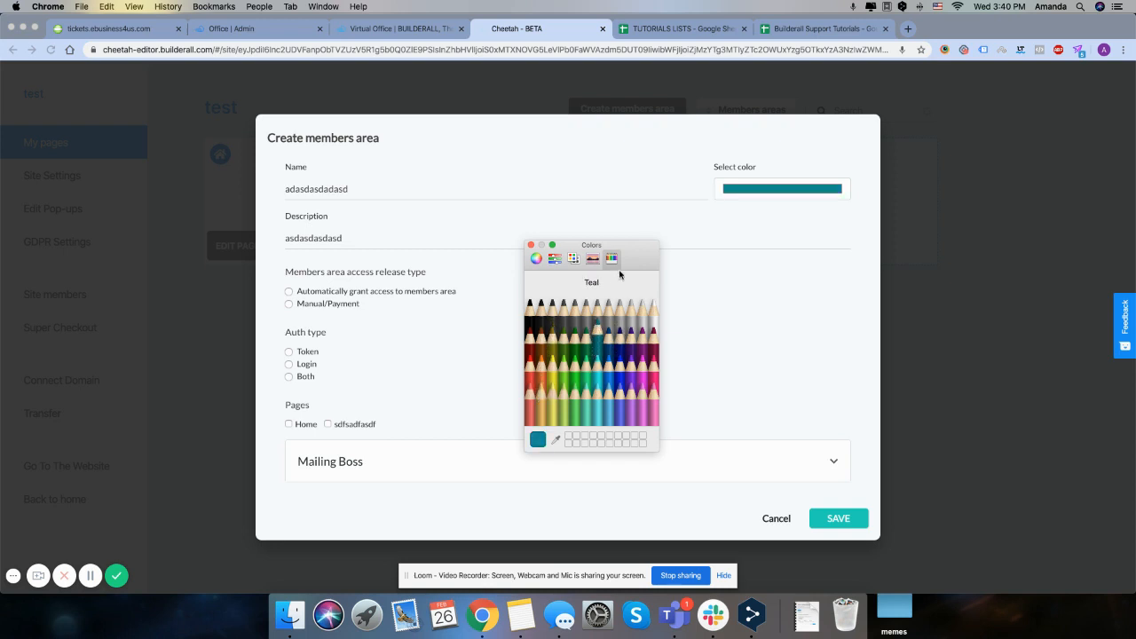
Try a green from the Spectrum and Green from the Apple palette as the members area color
click(592, 259)
drag(590, 322, 573, 340)
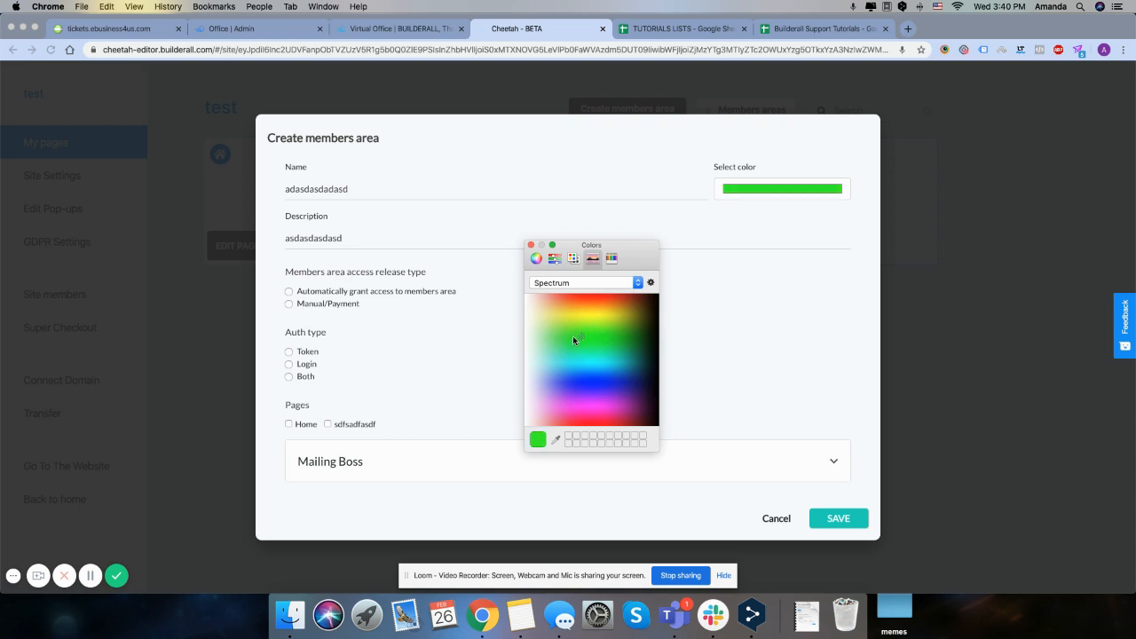
click(573, 259)
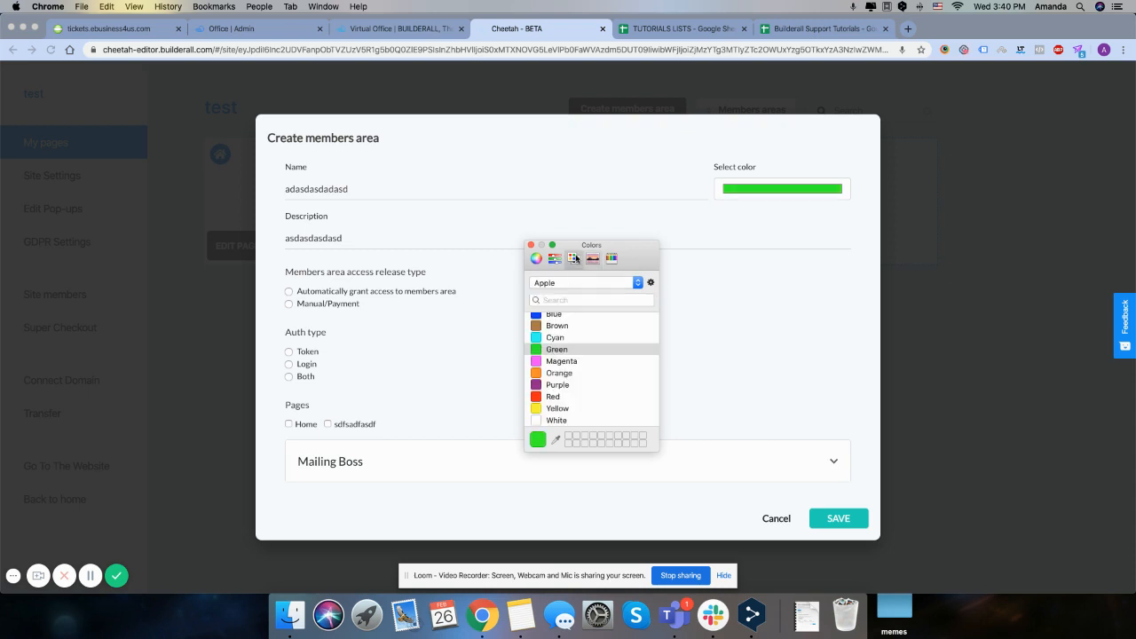
scroll(561, 355, up, 1)
click(557, 366)
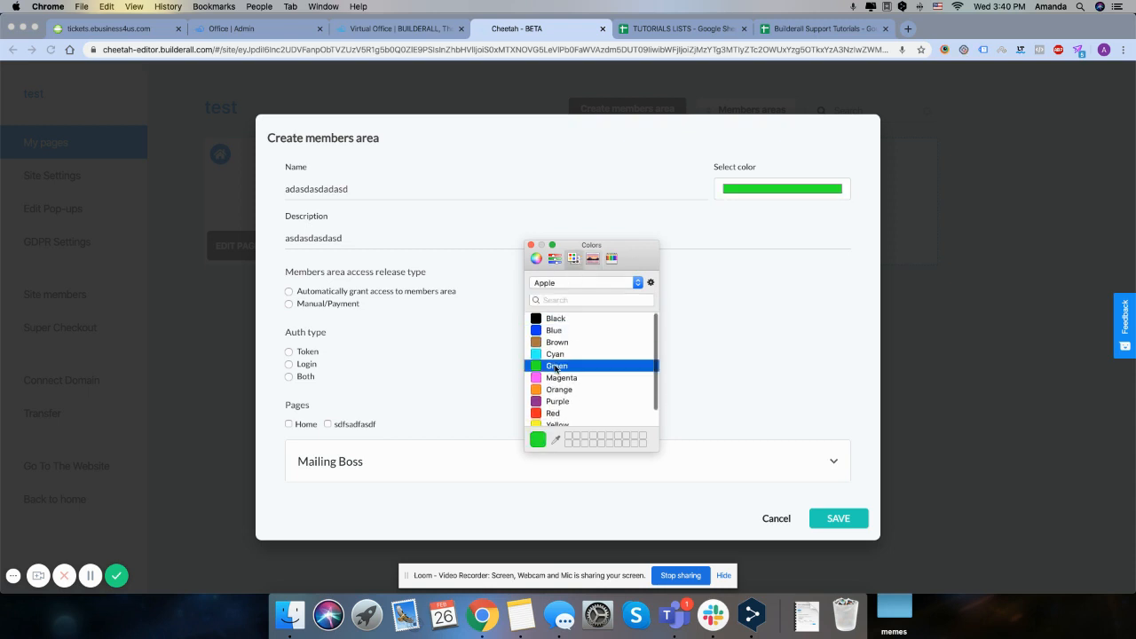
Switch the color sliders through the HSB, CMYK and RGB modes
click(555, 258)
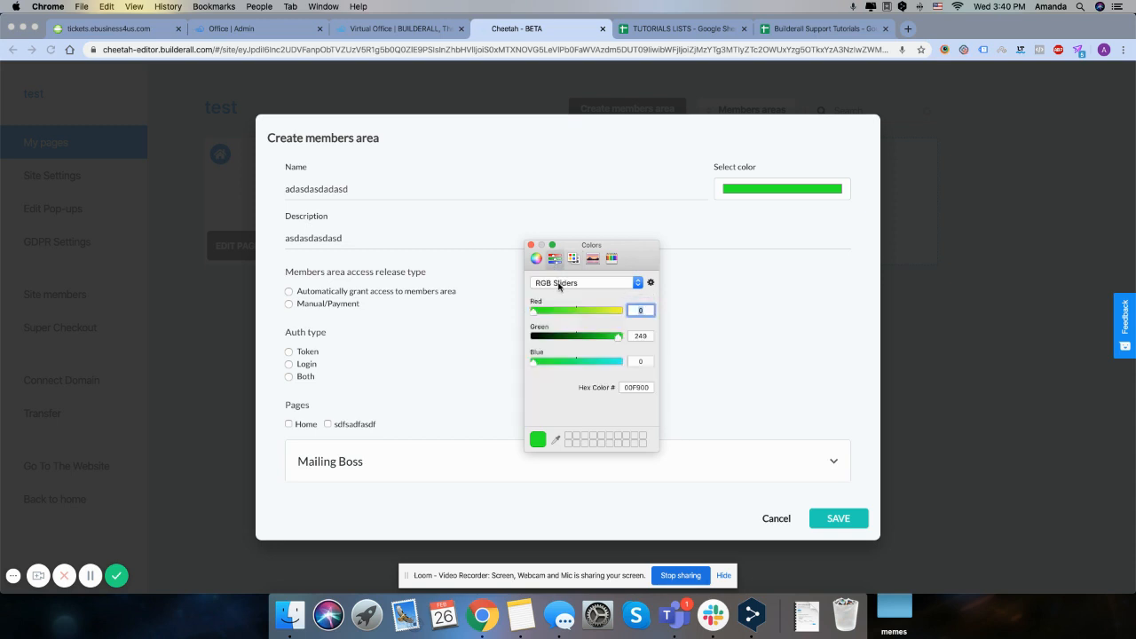
click(556, 282)
click(561, 302)
click(563, 284)
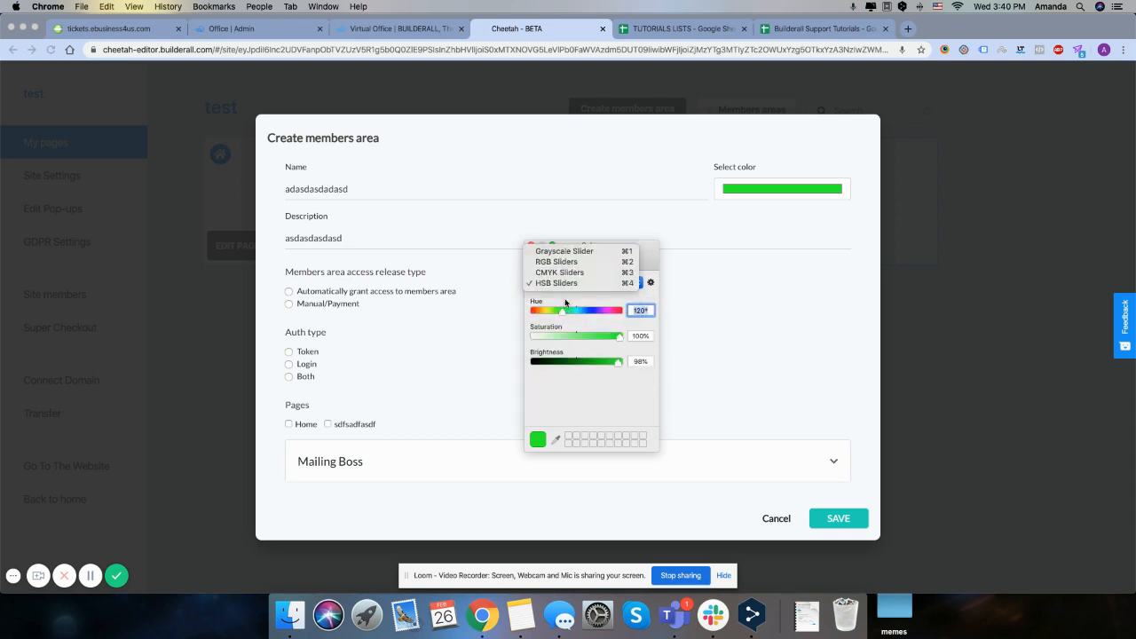
click(568, 269)
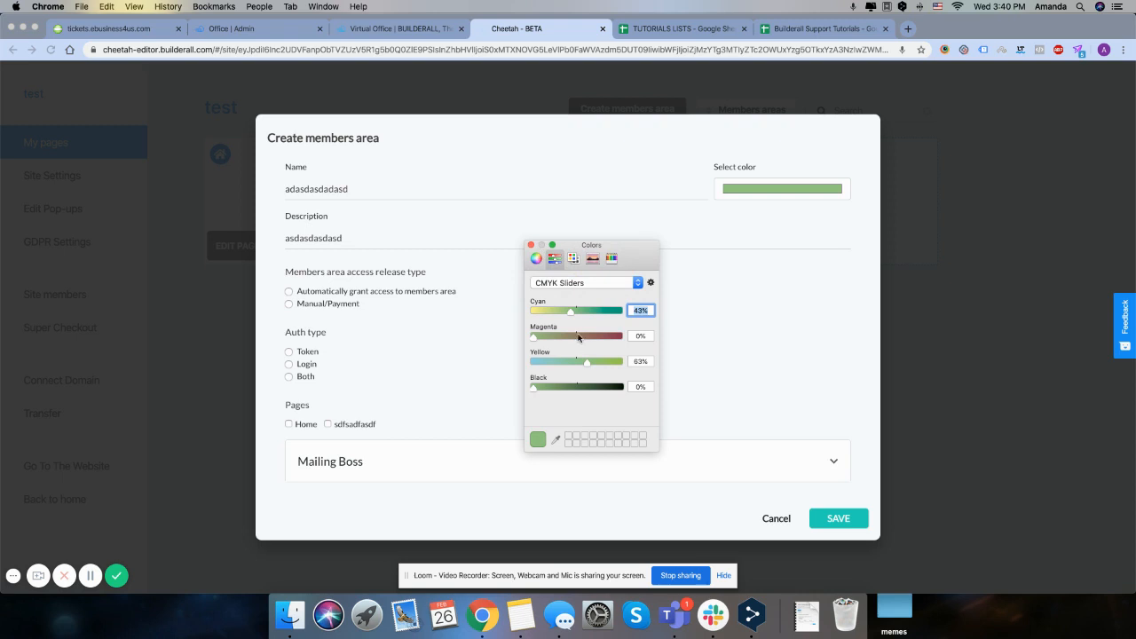
click(573, 283)
click(569, 273)
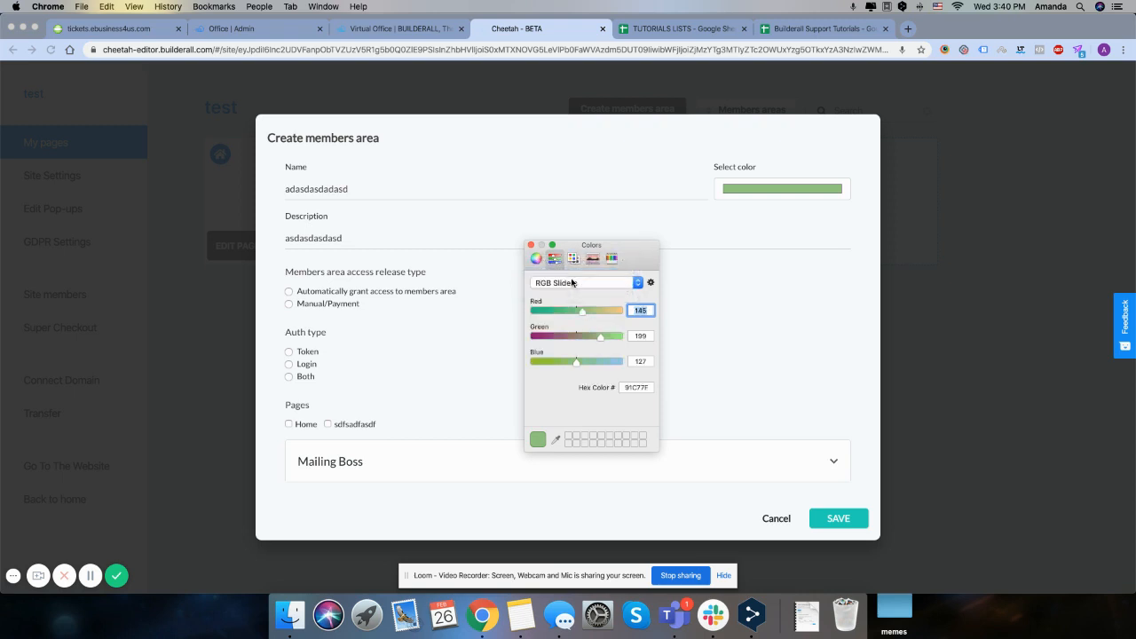
Try a muted beige from the color wheel and go through the CMYK and HSB slider modes with it
click(538, 259)
drag(595, 305, 597, 328)
click(555, 258)
click(555, 283)
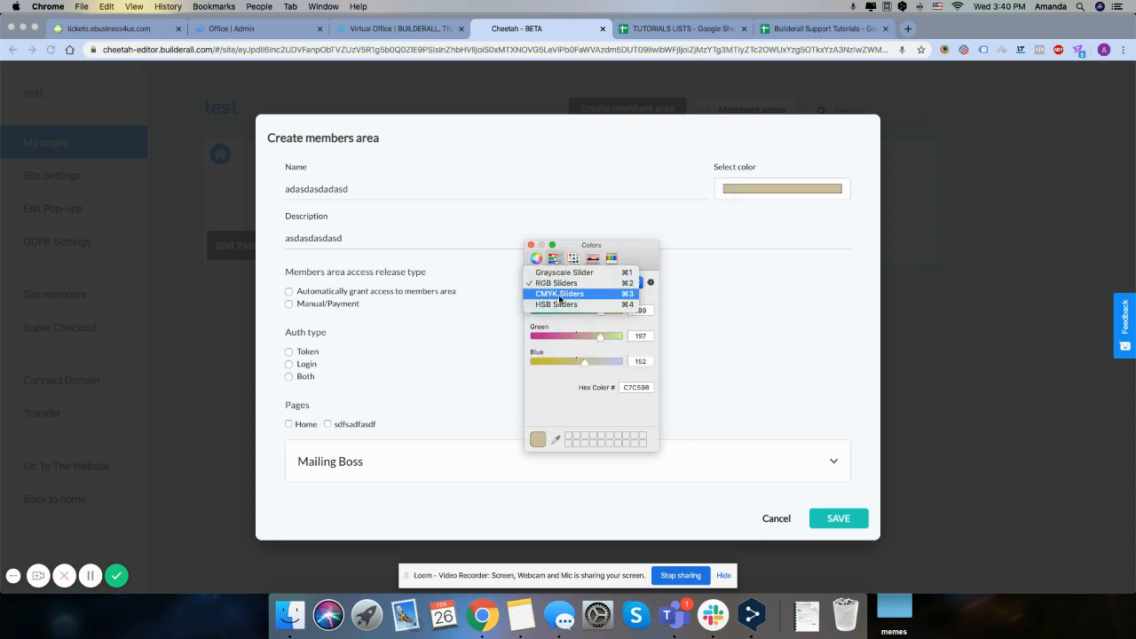
click(559, 294)
click(563, 284)
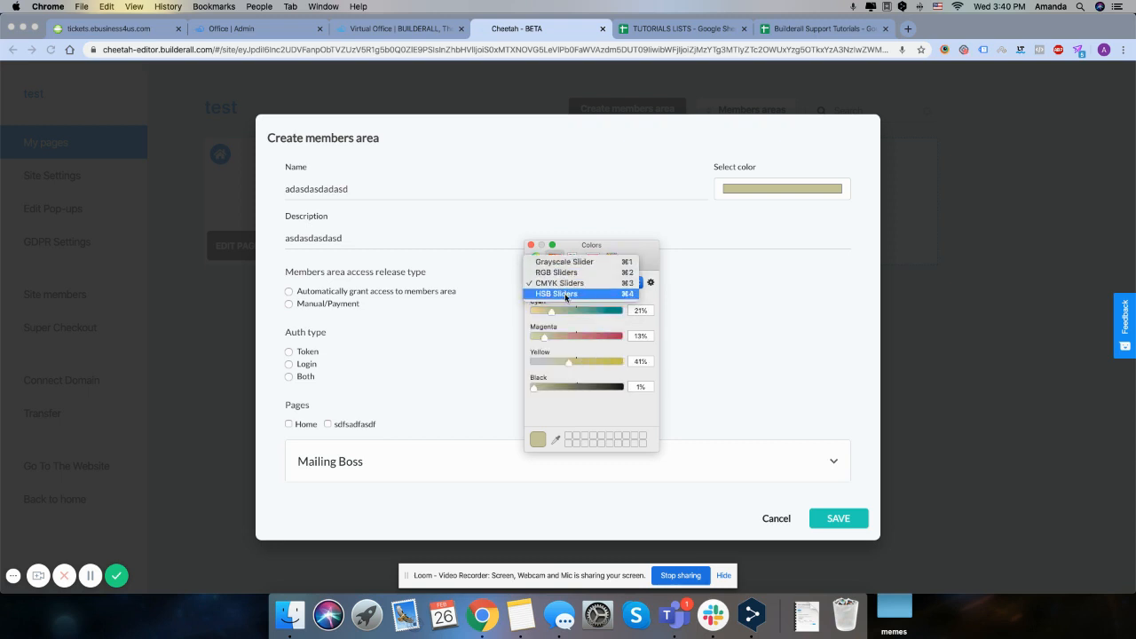
click(565, 294)
click(537, 258)
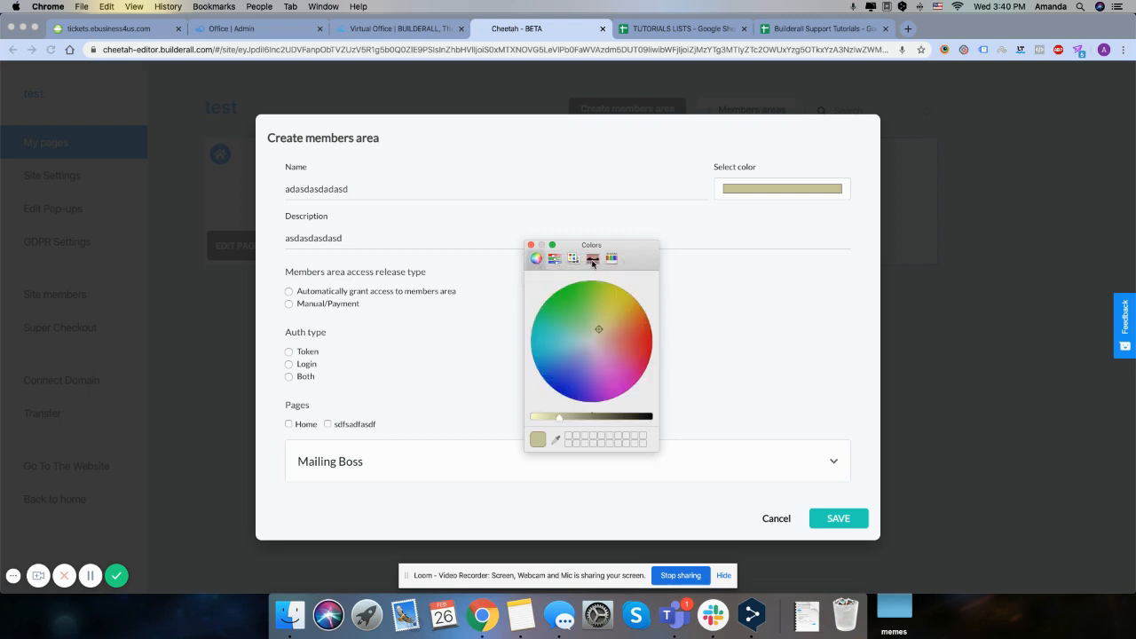
Try a light tan from the Spectrum as the members area color
click(593, 259)
click(557, 314)
click(545, 309)
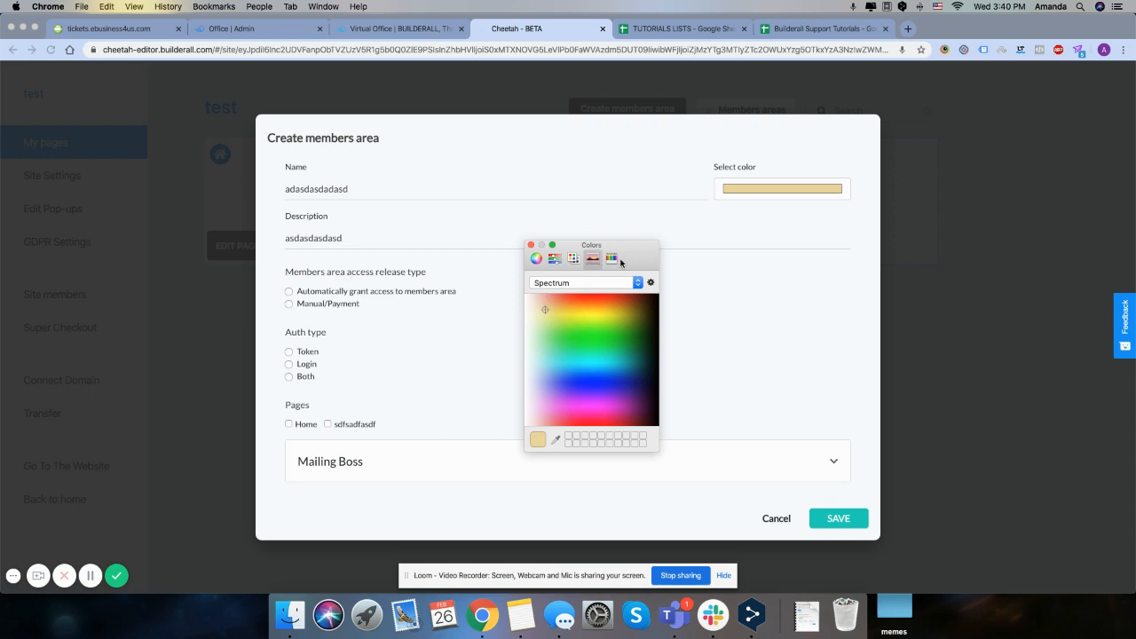
Set the members area color to the Aqua pencil and choose to grant access to the area automatically
click(611, 258)
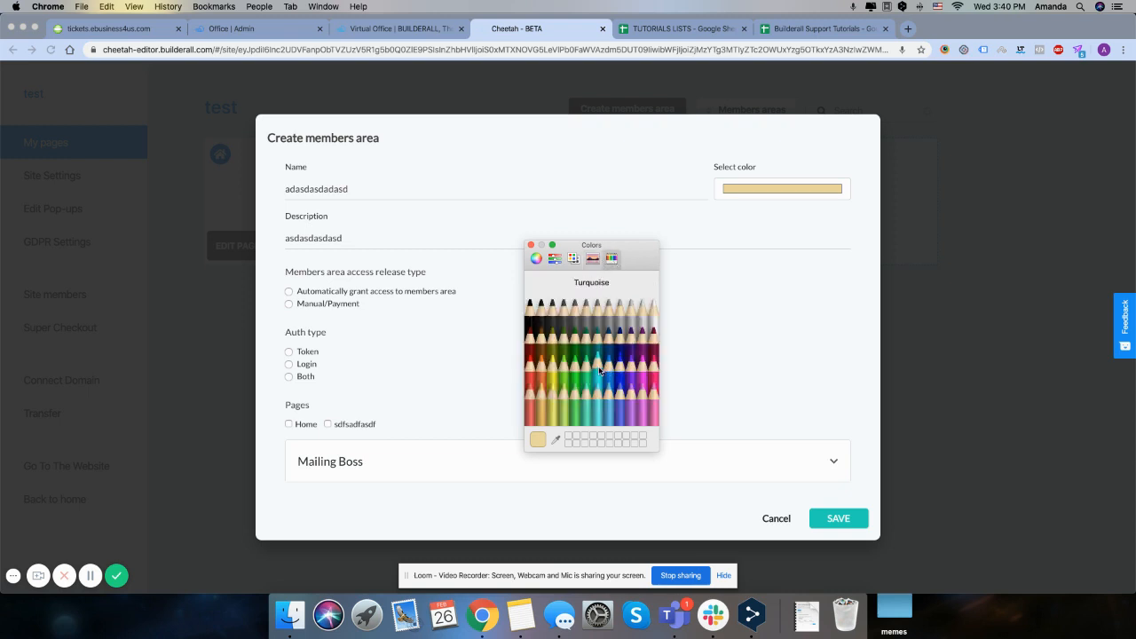
click(599, 371)
click(607, 371)
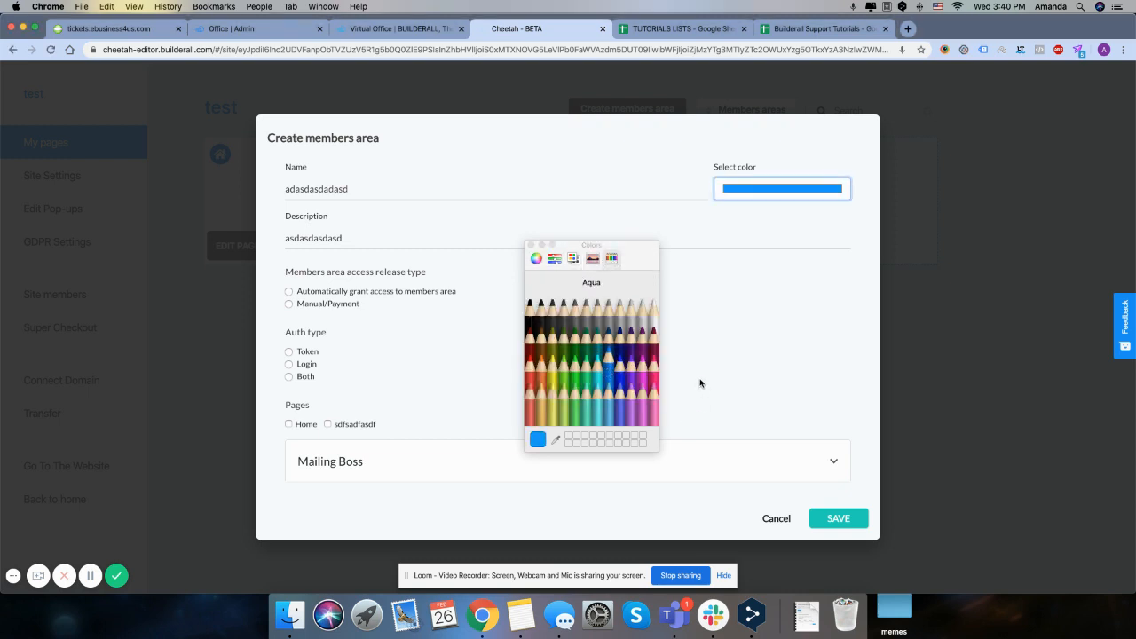
click(531, 245)
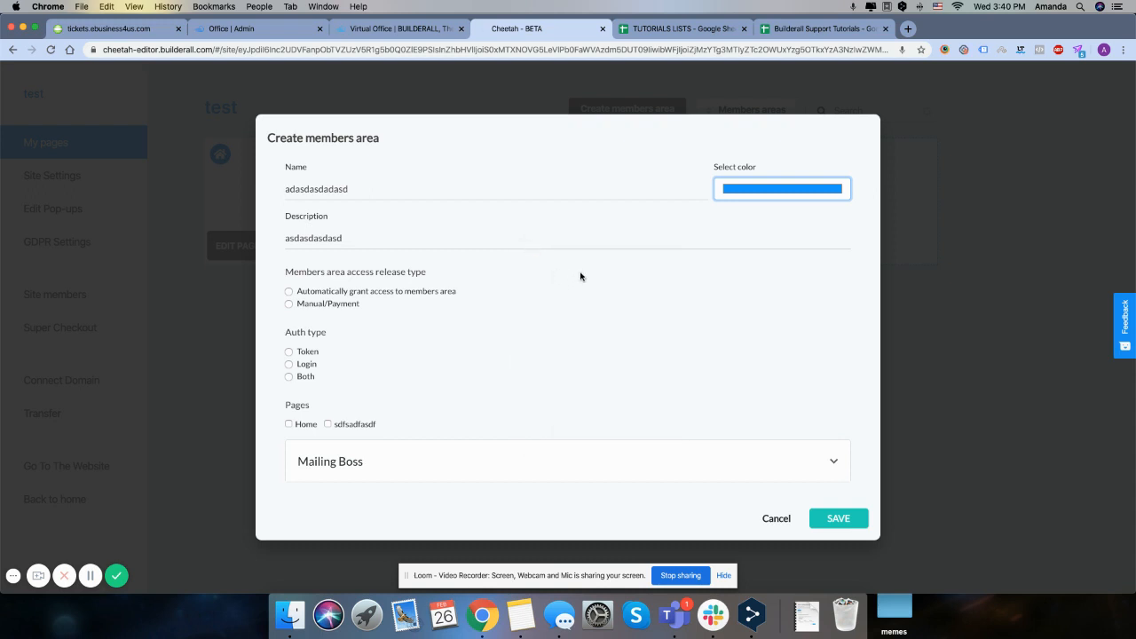
click(288, 292)
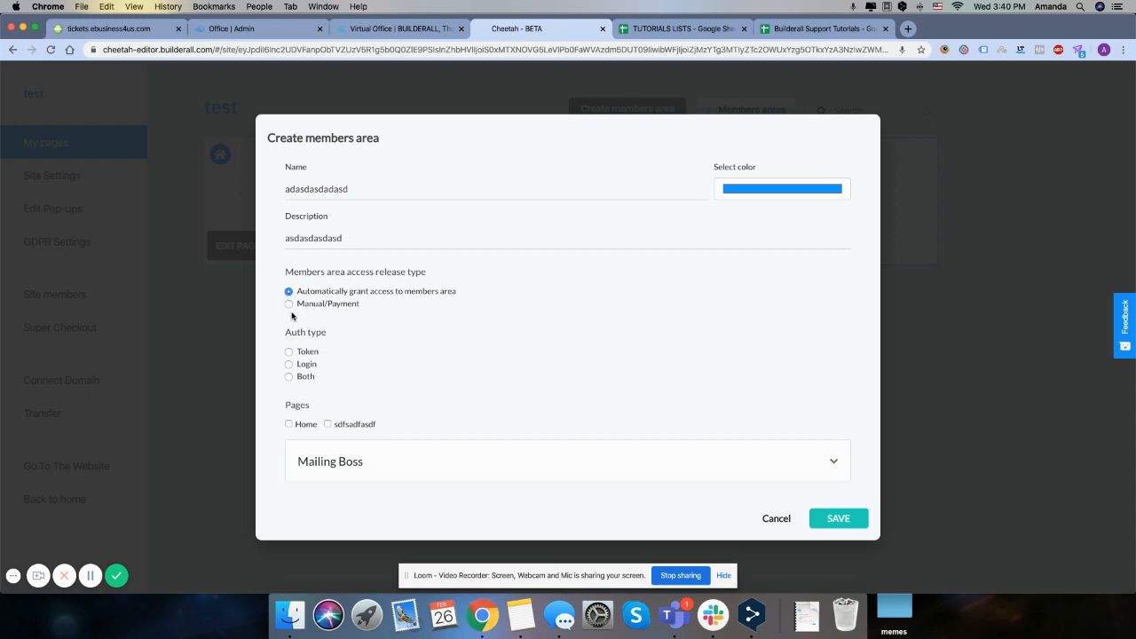
Keep automatic access for the members area, go through the Token and Login auth types, and set the auth type to Both
click(289, 305)
click(287, 292)
click(288, 353)
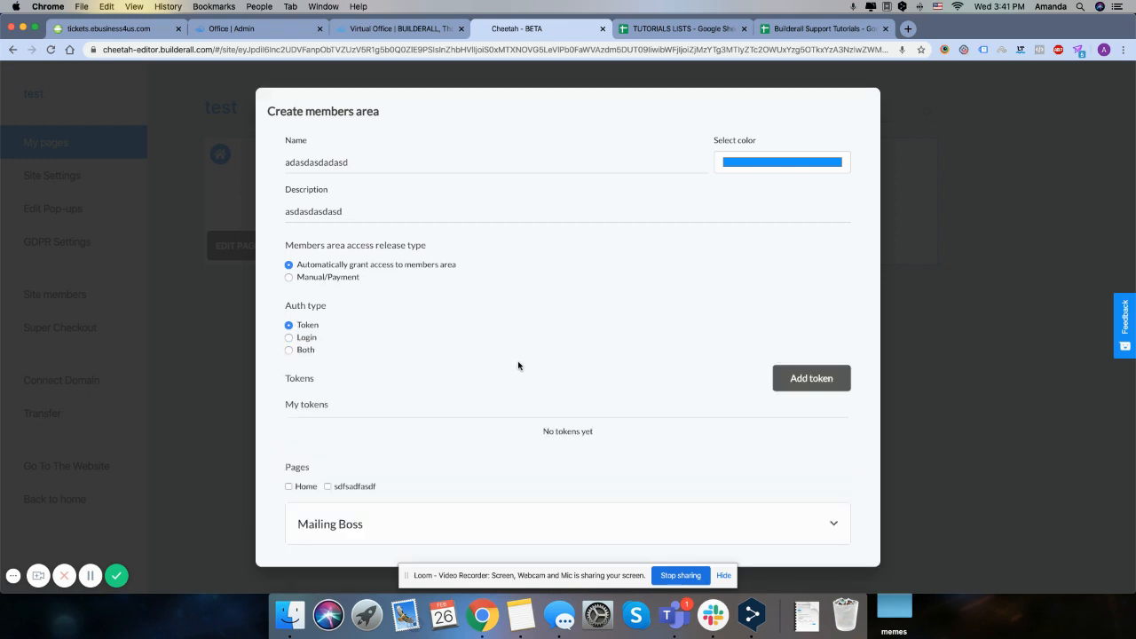
click(288, 337)
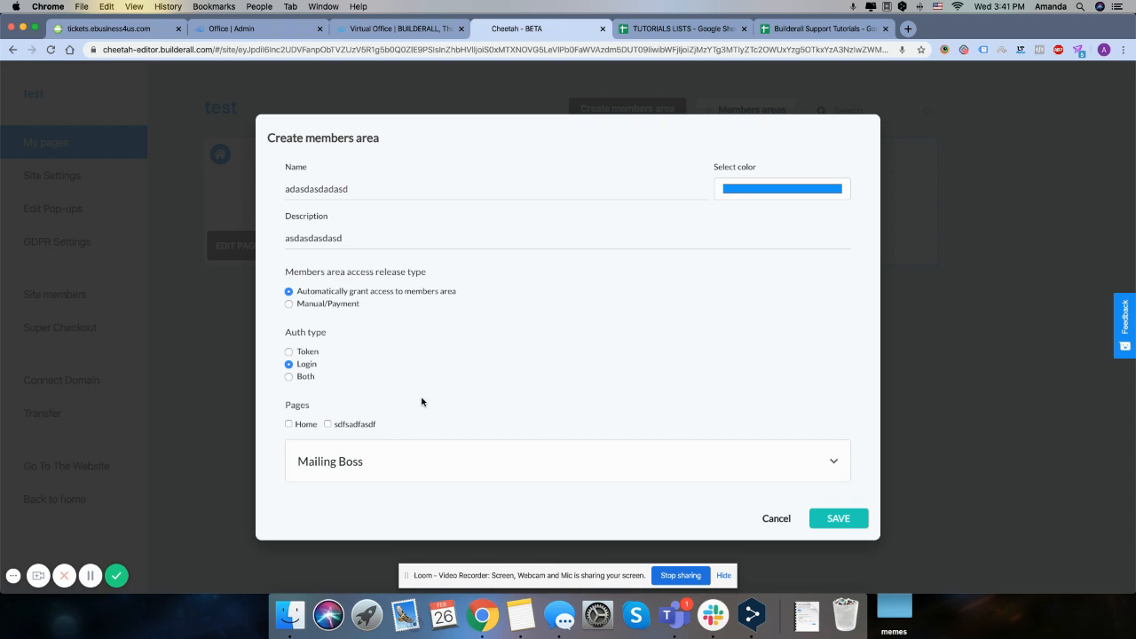
click(289, 377)
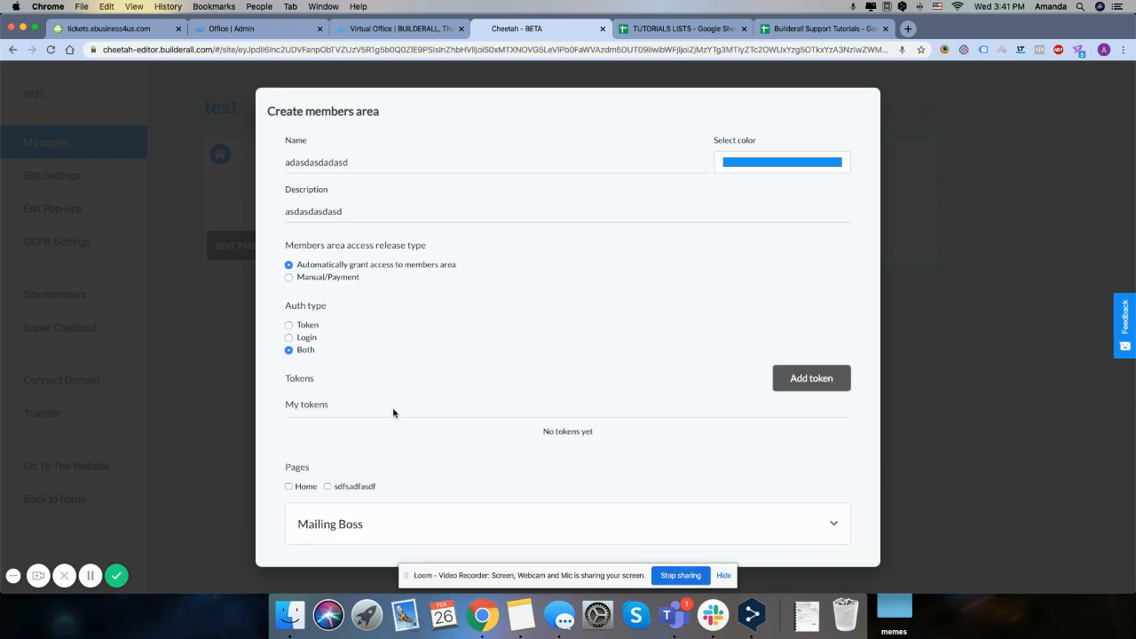
Assign the sdfsadfasdf page and the opt-in Mailing Boss list to the members area and save it
scroll(457, 482, down, 1)
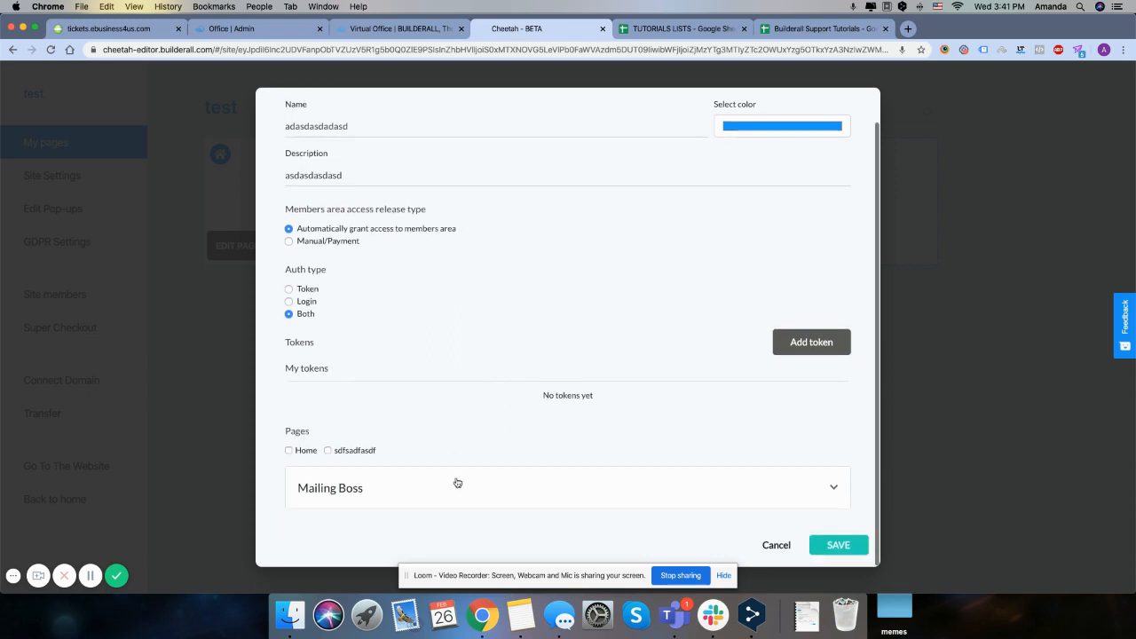
click(327, 451)
click(739, 484)
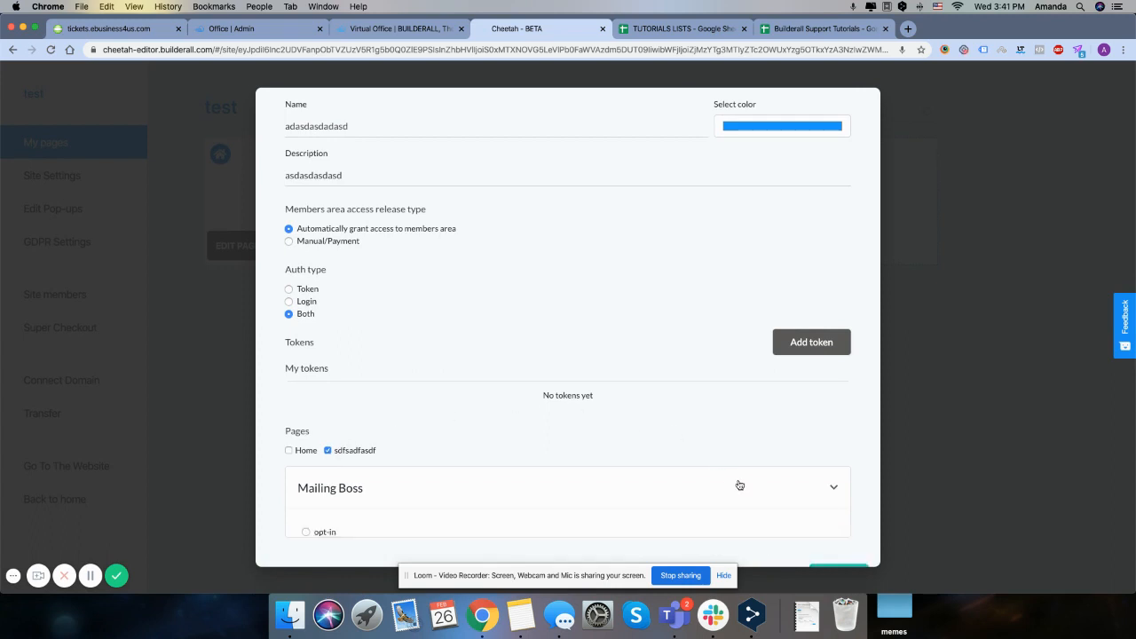
scroll(737, 485, down, 4)
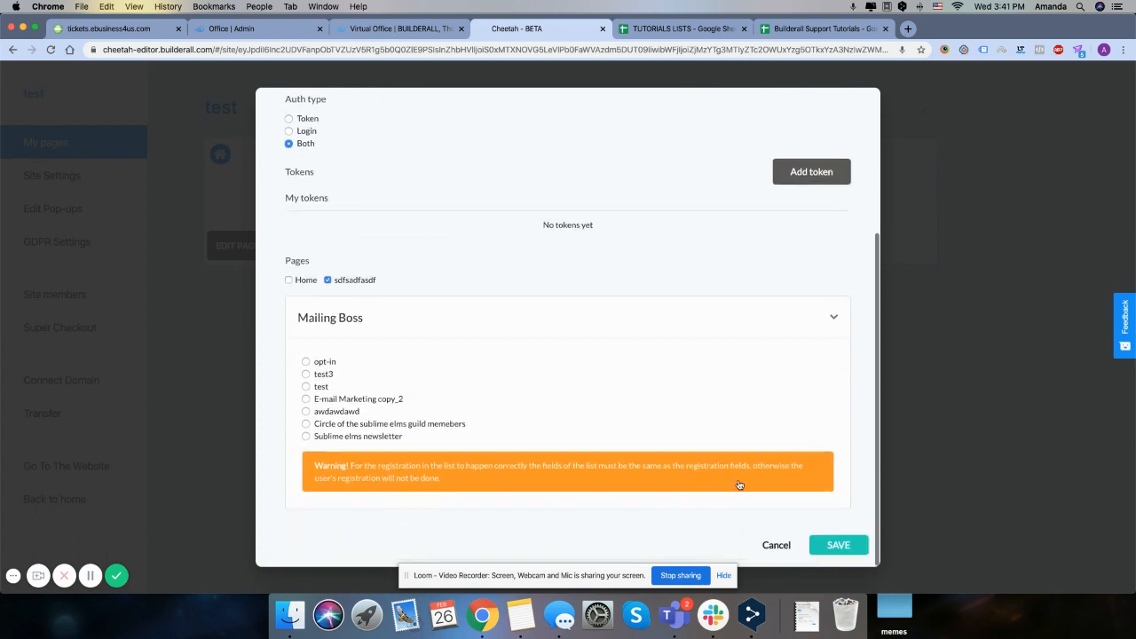
click(306, 362)
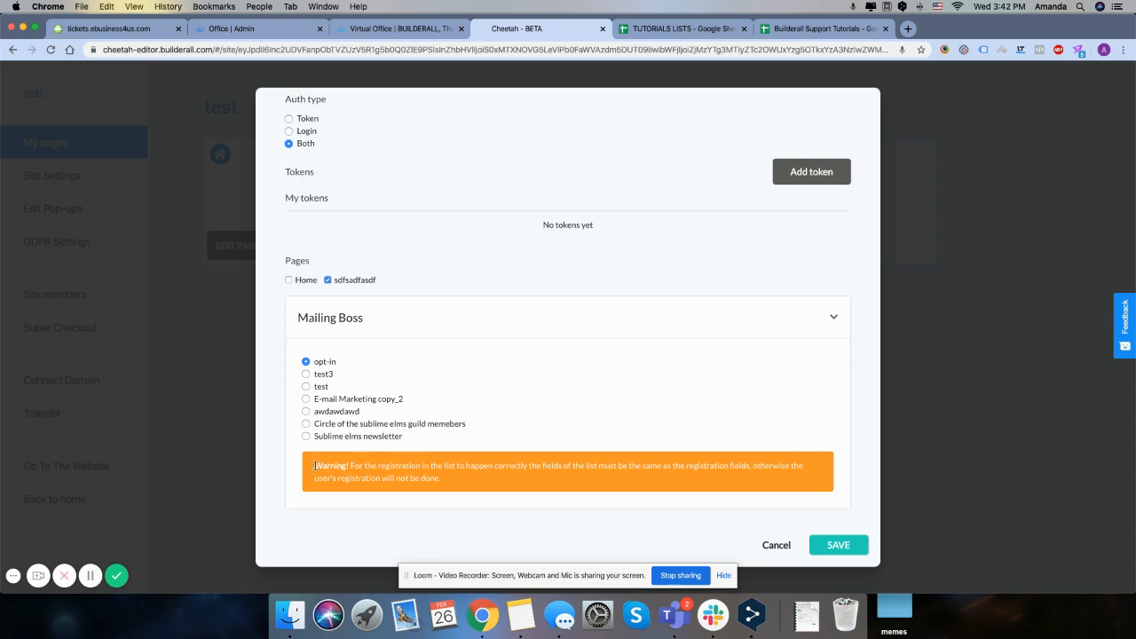
drag(315, 466, 426, 477)
click(838, 545)
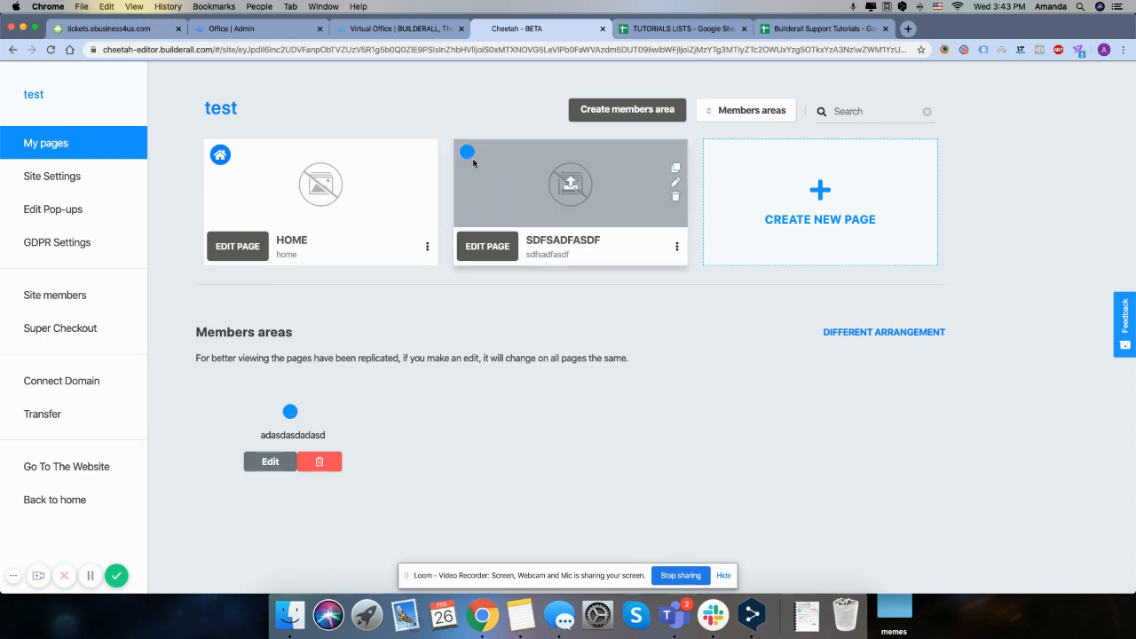
View the members areas in the different arrangement, read the note on replicated pages, and return to the original arrangement
mouse_move(468, 153)
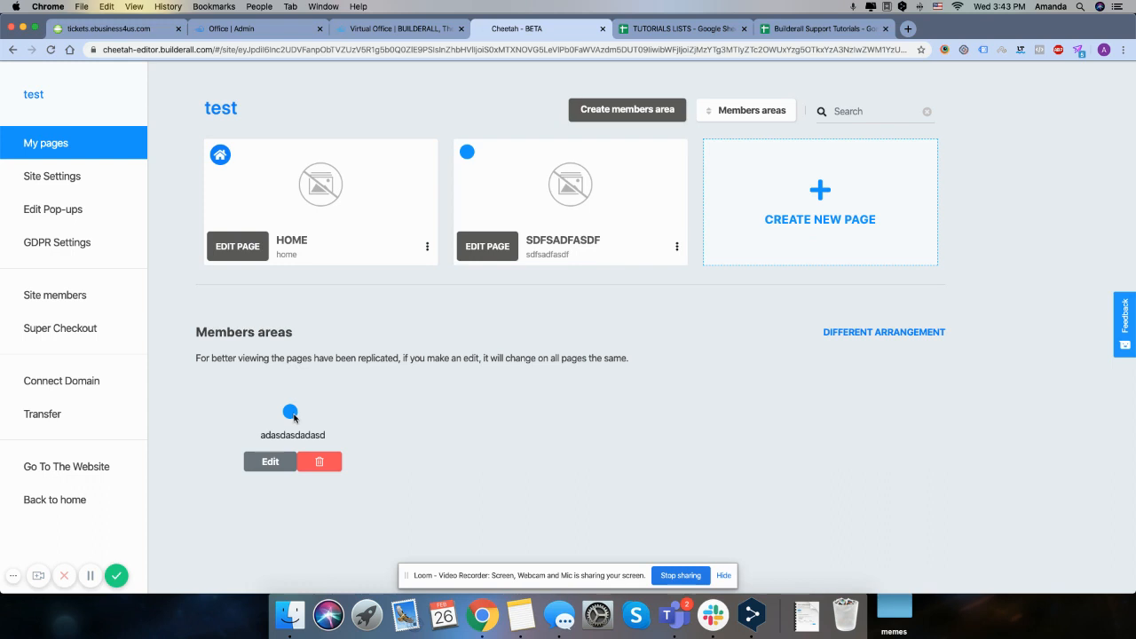
click(892, 333)
scroll(894, 337, down, 1)
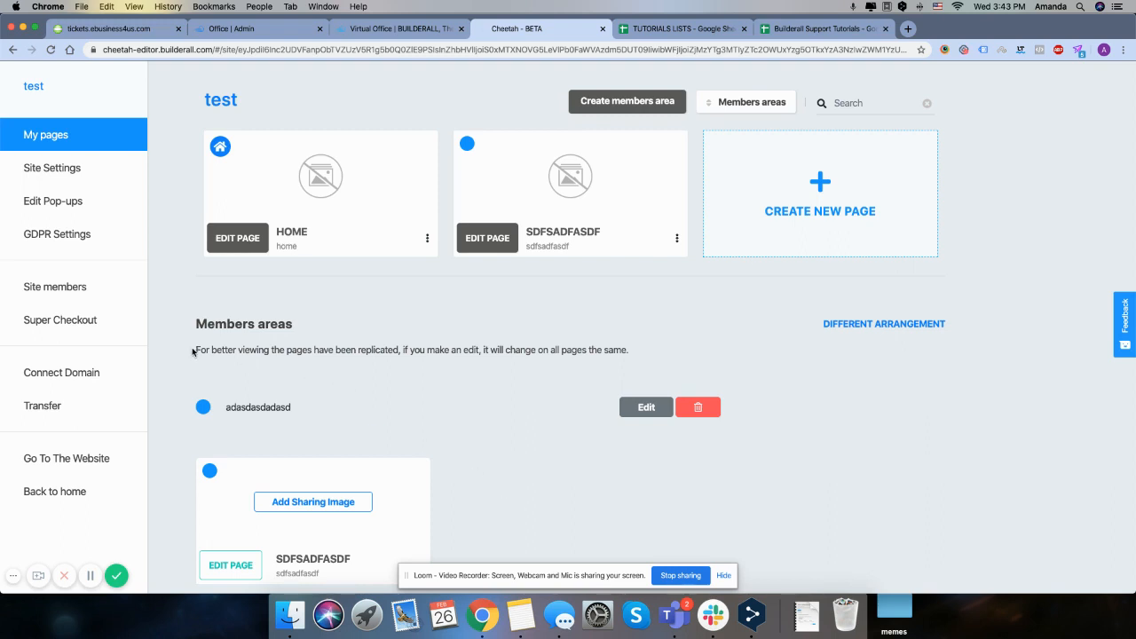
drag(194, 350, 661, 350)
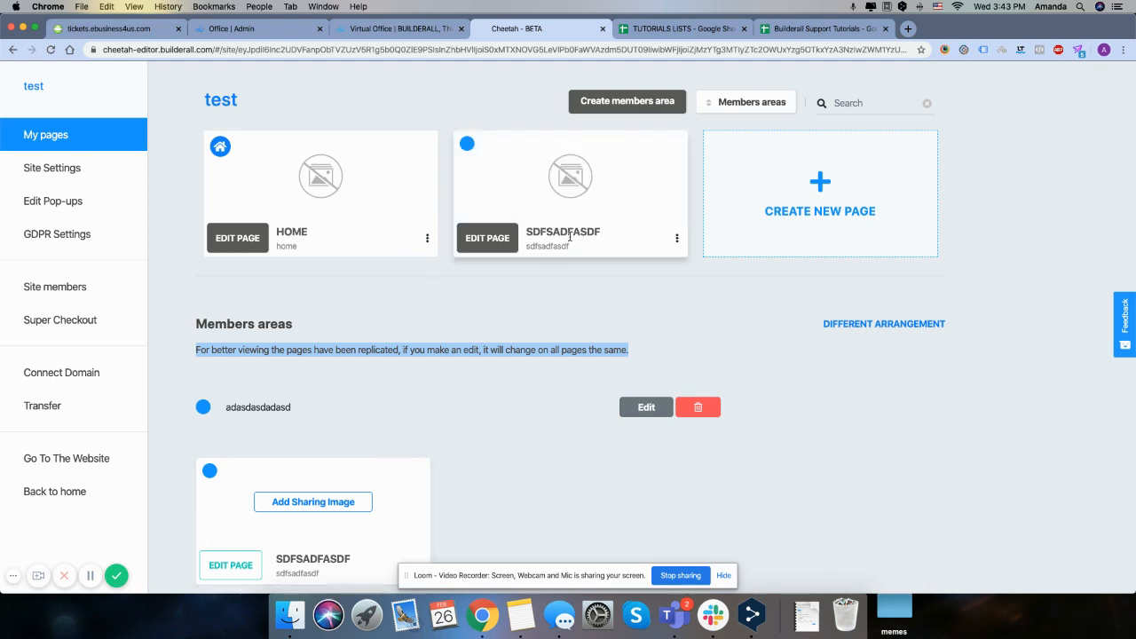
click(484, 505)
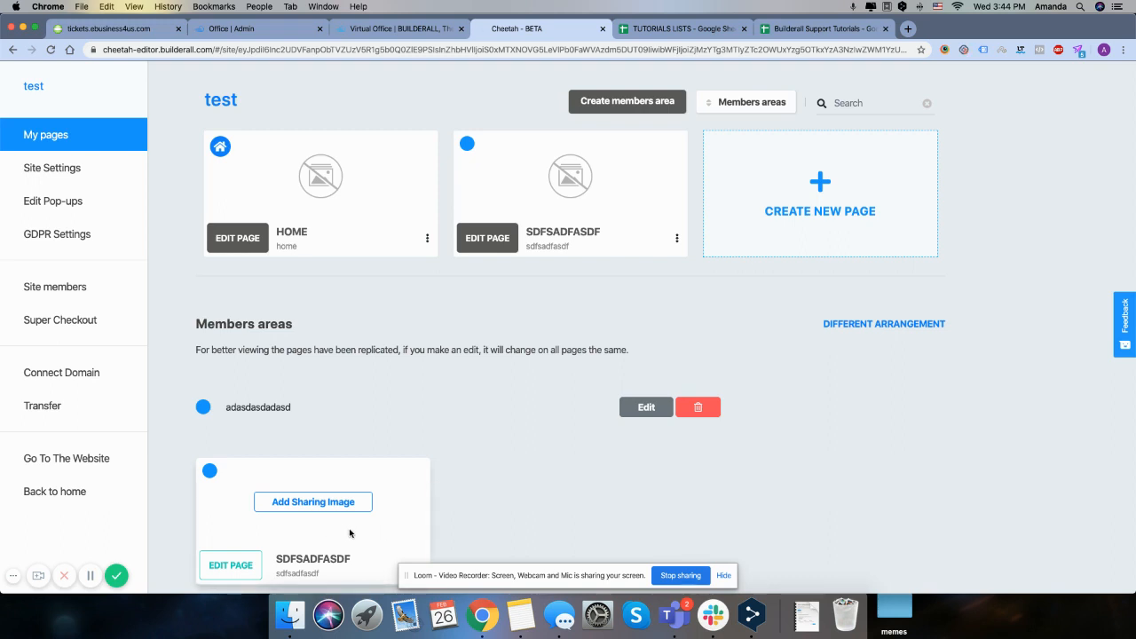
click(869, 324)
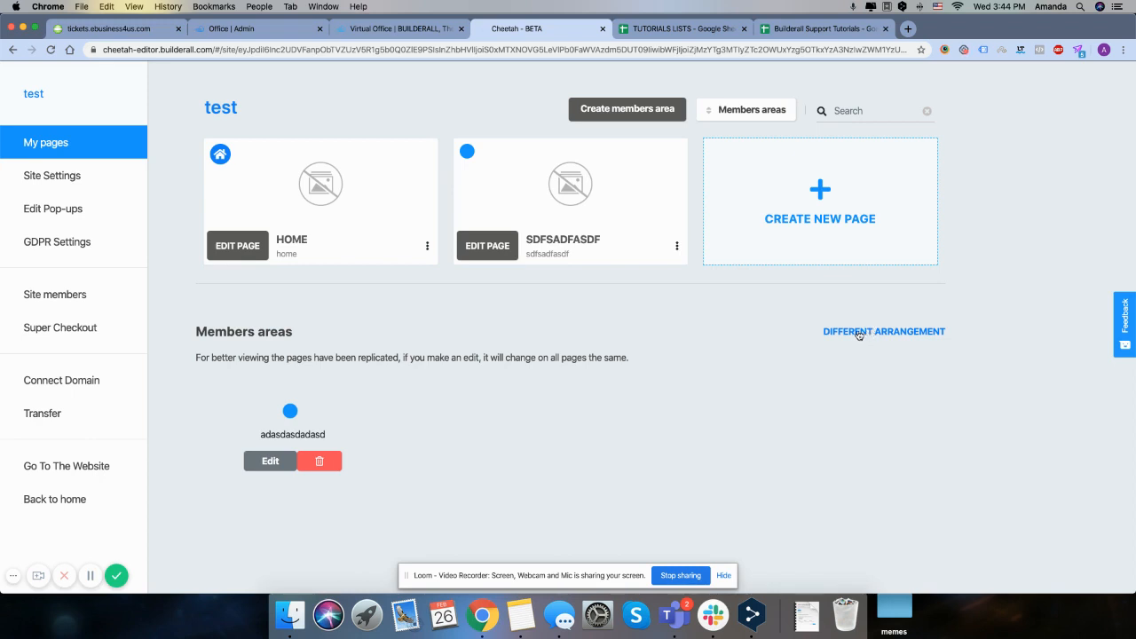
Open the Home page for editing and add a blank panel to it
click(238, 247)
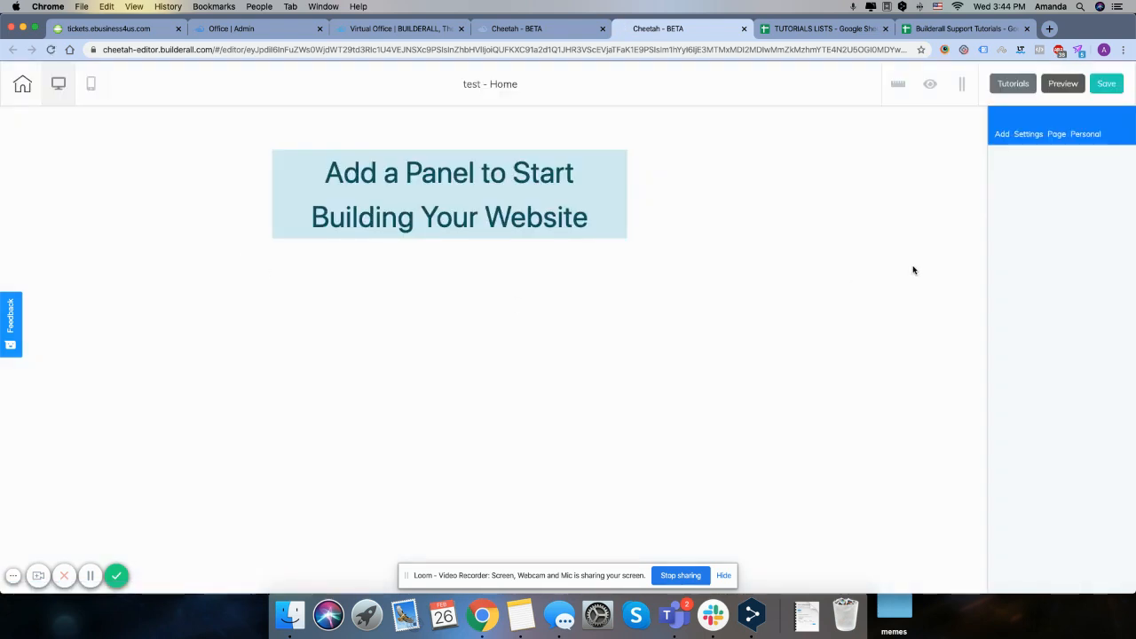
click(999, 138)
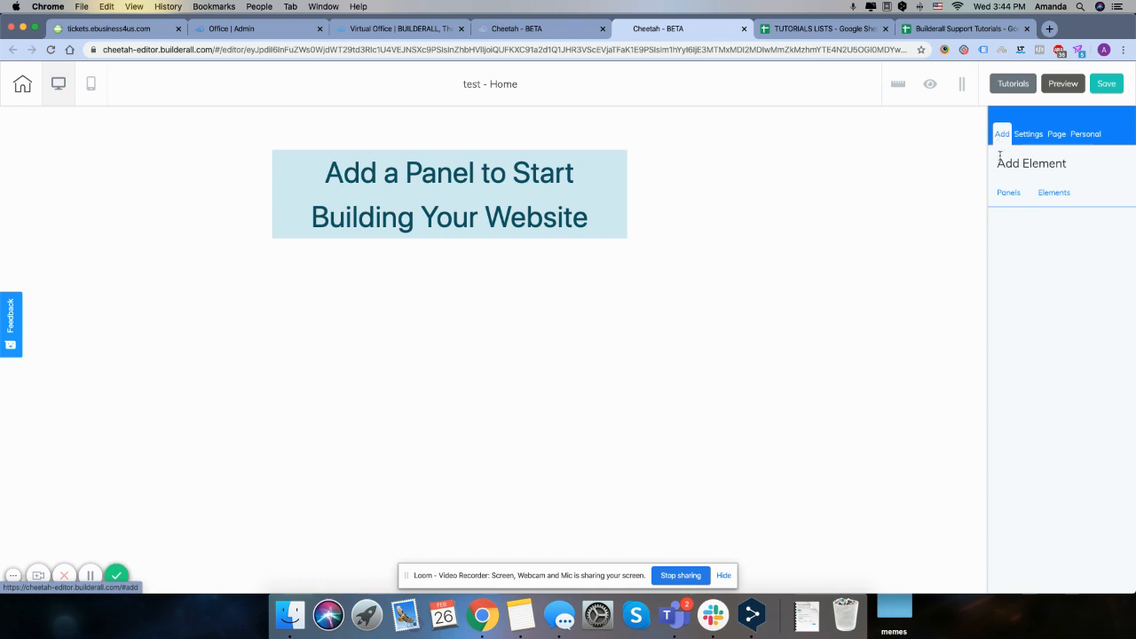
click(1008, 194)
click(1029, 236)
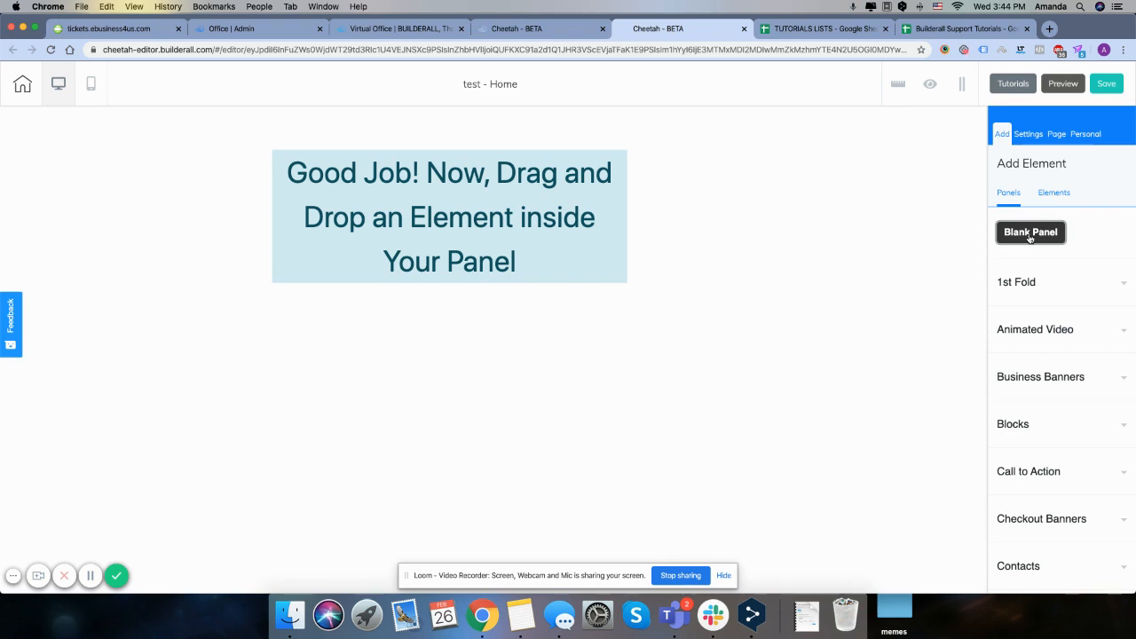
Place the rectangular green Register Now button inside the blank panel
click(1053, 194)
click(1046, 379)
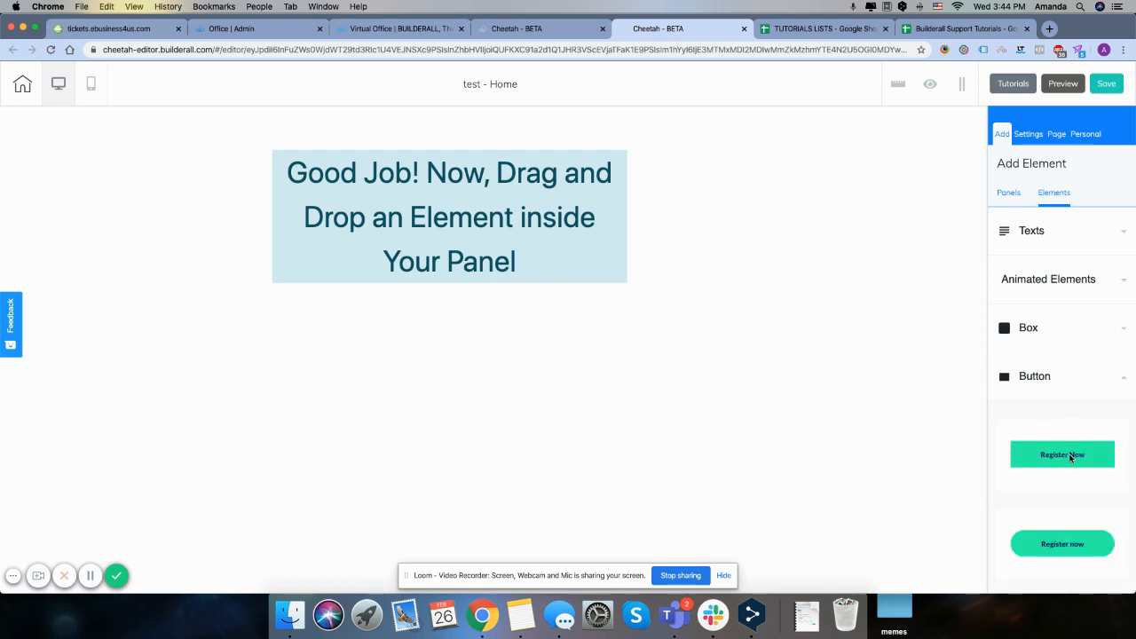
drag(1078, 457, 506, 231)
Open the site members link options for the Register Now button
click(491, 209)
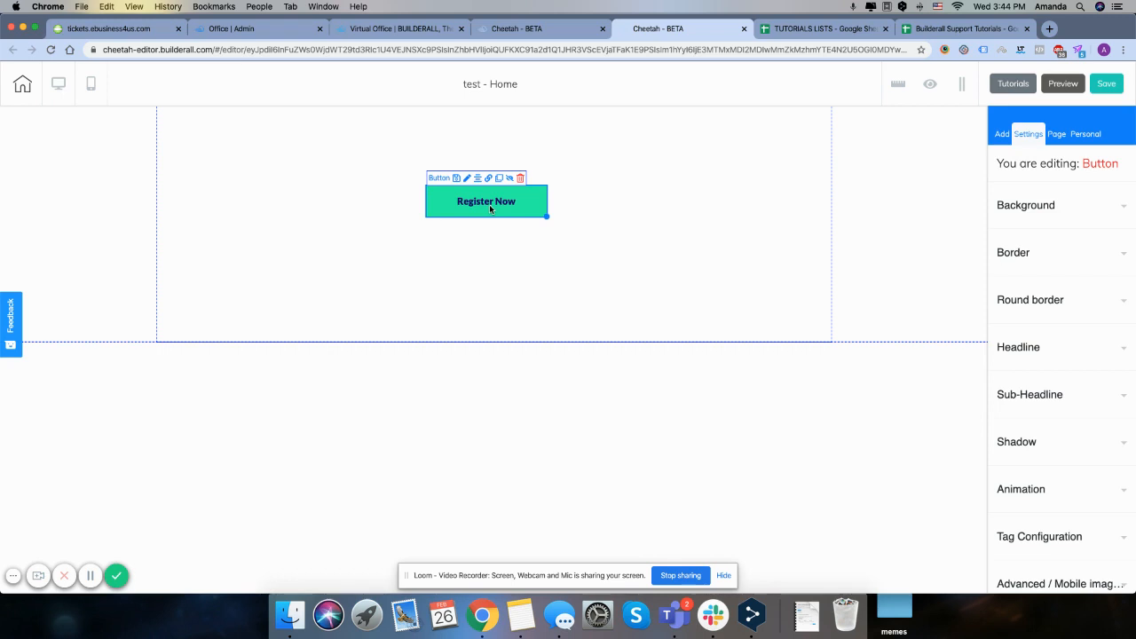
click(488, 180)
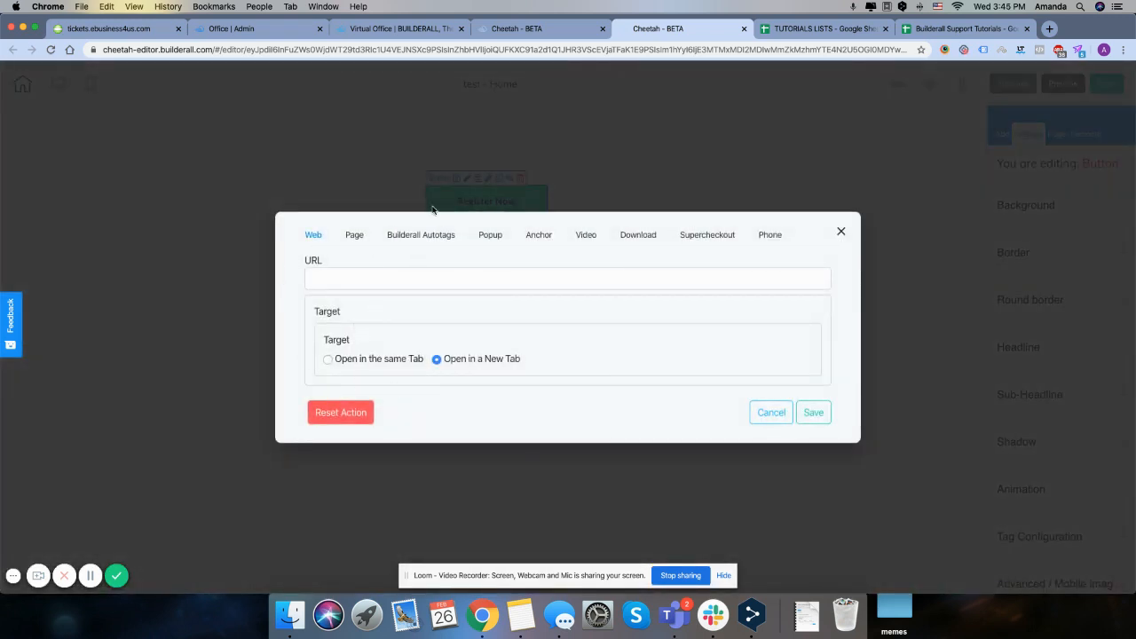
scroll(744, 244, right, 2)
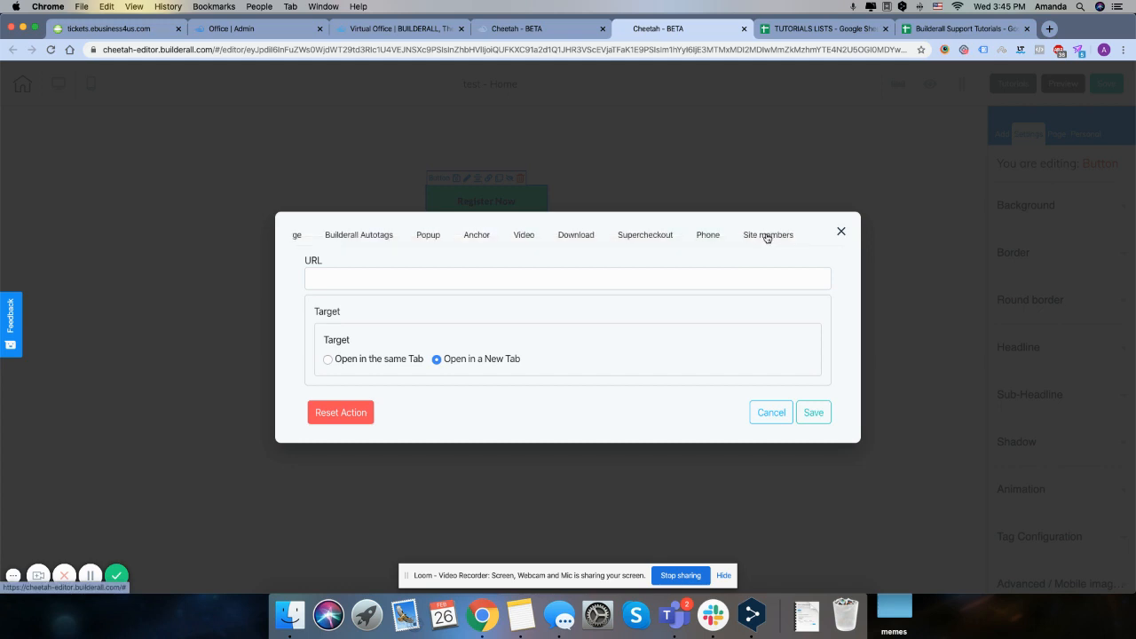
click(767, 236)
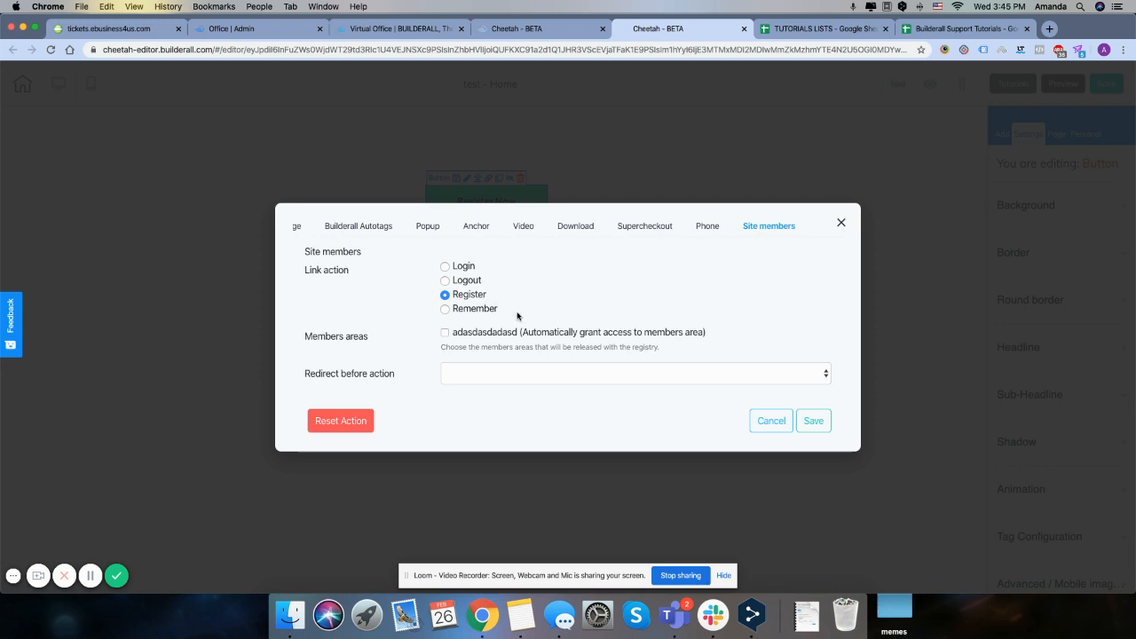
Try the Login, Logout, Register and Remember link actions in turn to compare their options
click(444, 267)
click(445, 281)
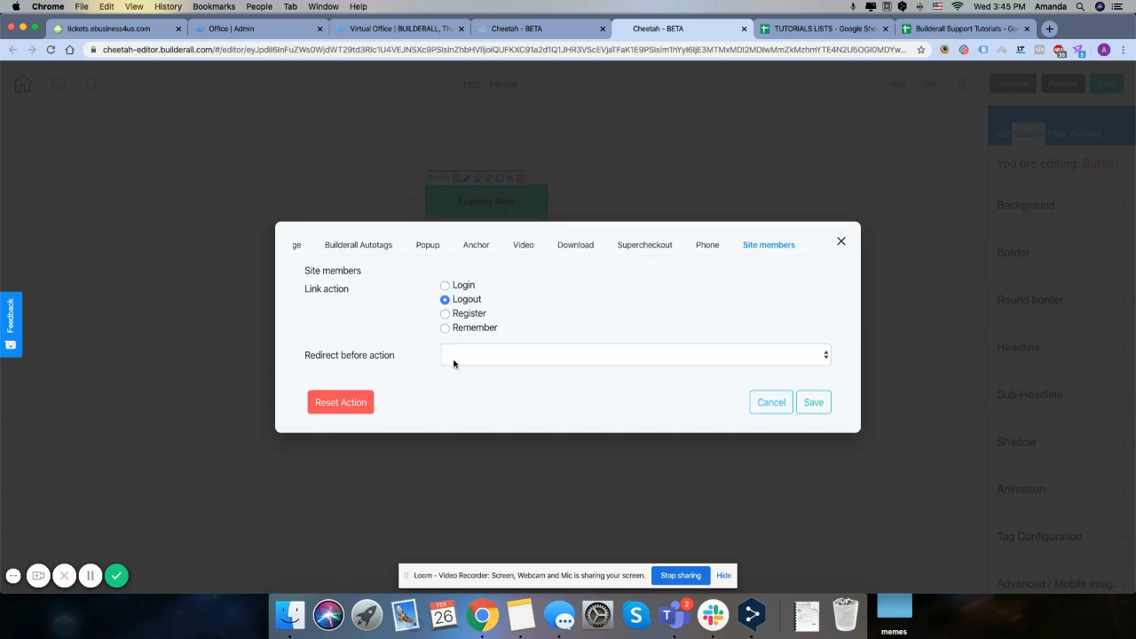
click(446, 315)
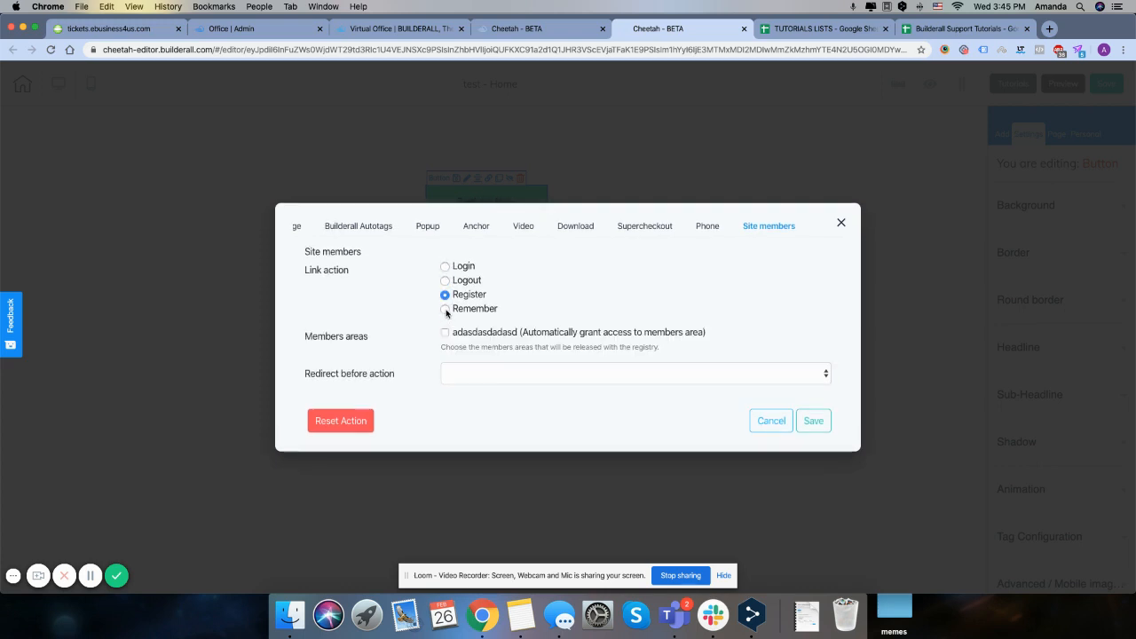
click(445, 310)
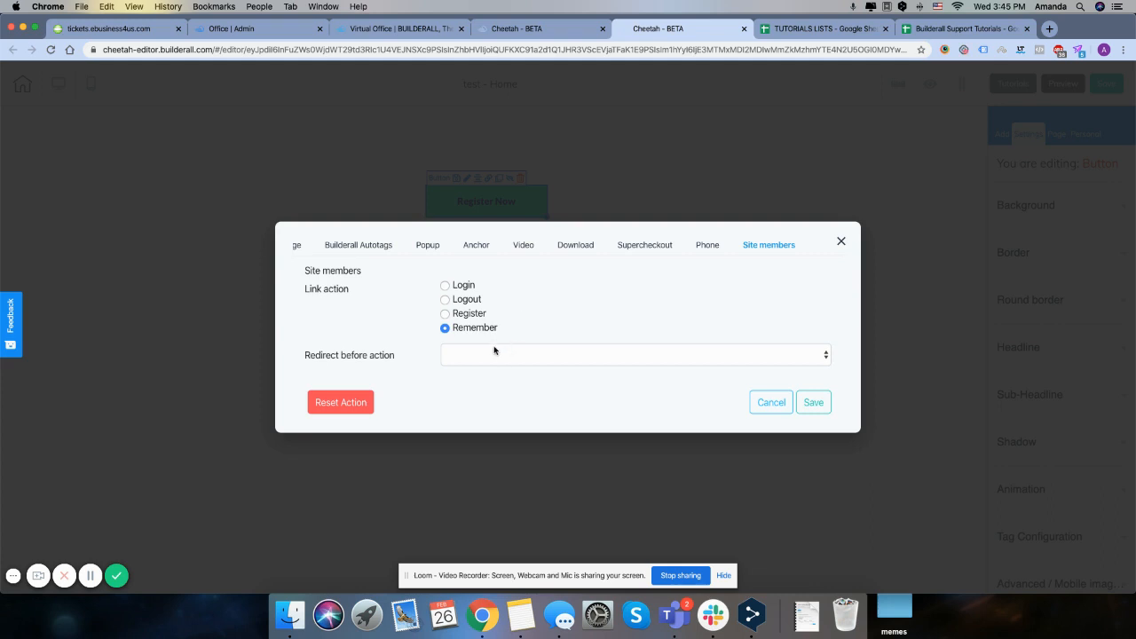
Set the button's link action to Register for the adasdasdadasd members area, redirecting to the sdfsadfasdf page, and save the action
click(444, 316)
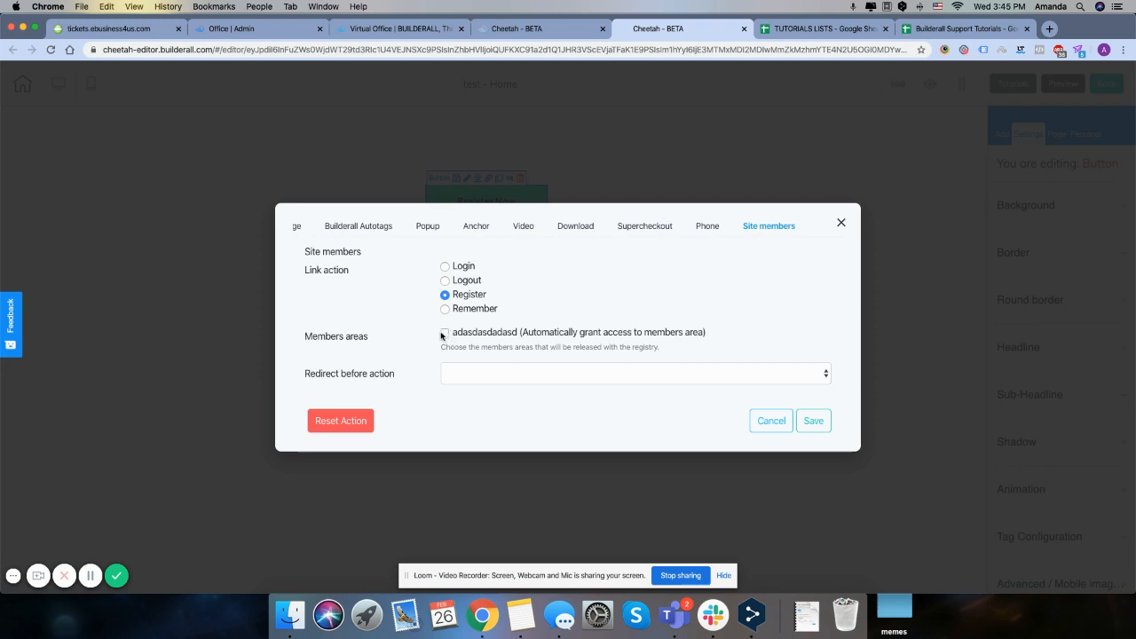
click(444, 334)
drag(524, 336, 713, 331)
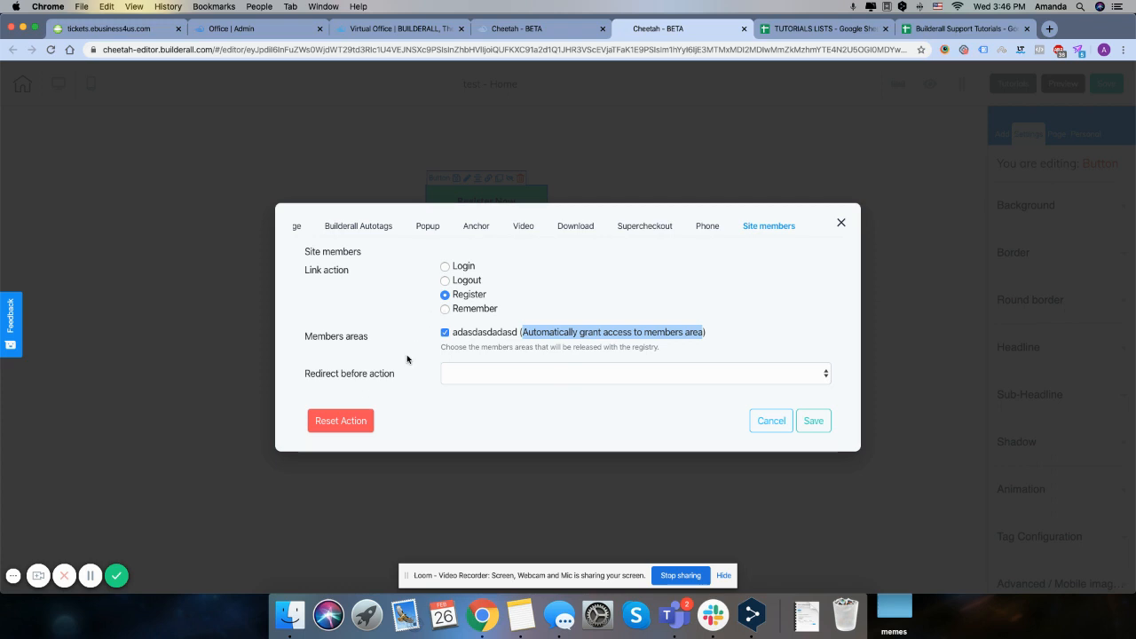
click(569, 377)
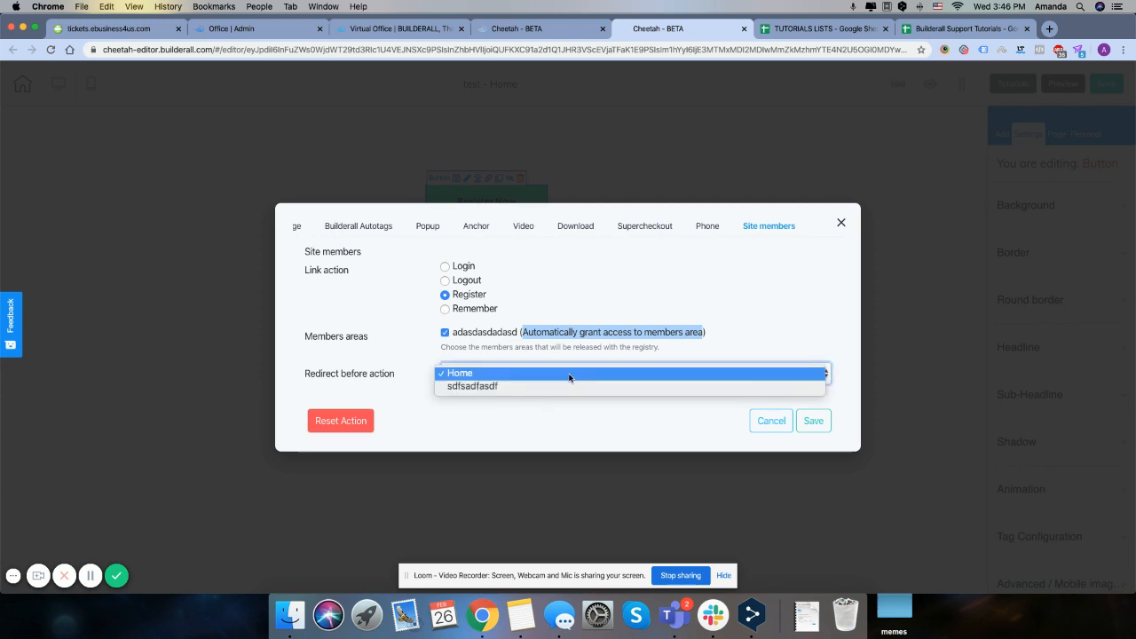
click(506, 387)
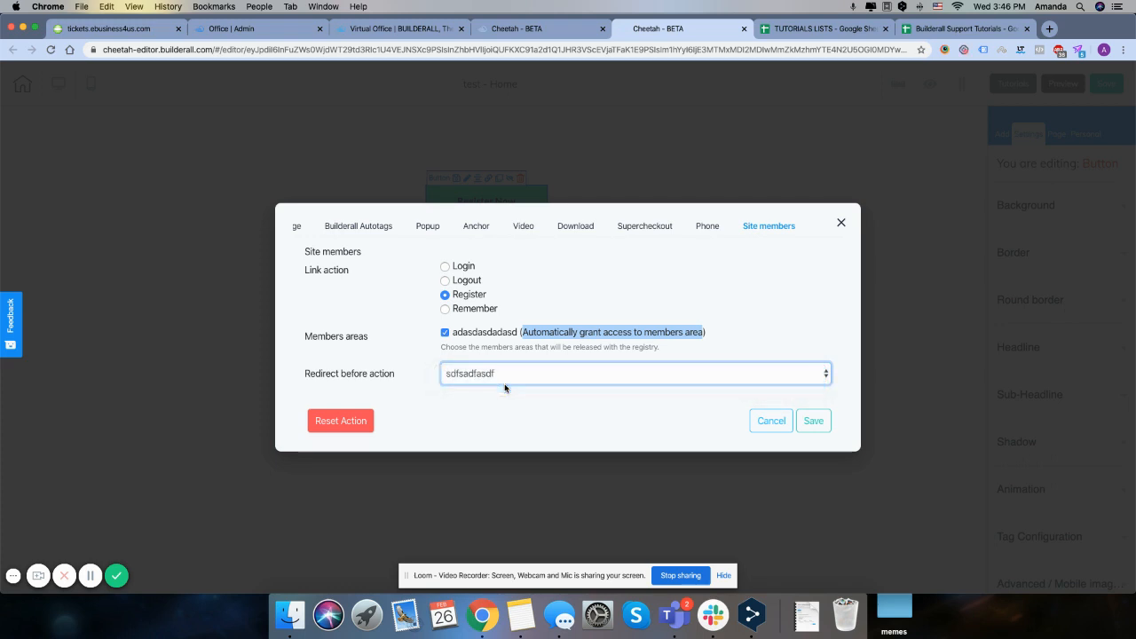
click(814, 422)
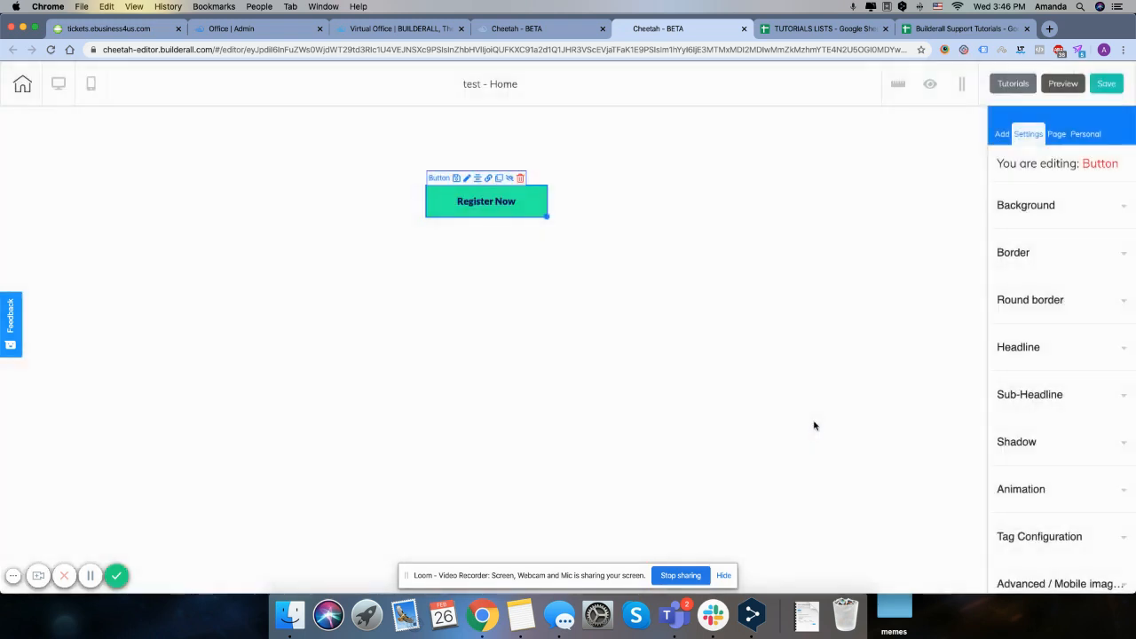
Save the Home page and publish the site
click(1116, 86)
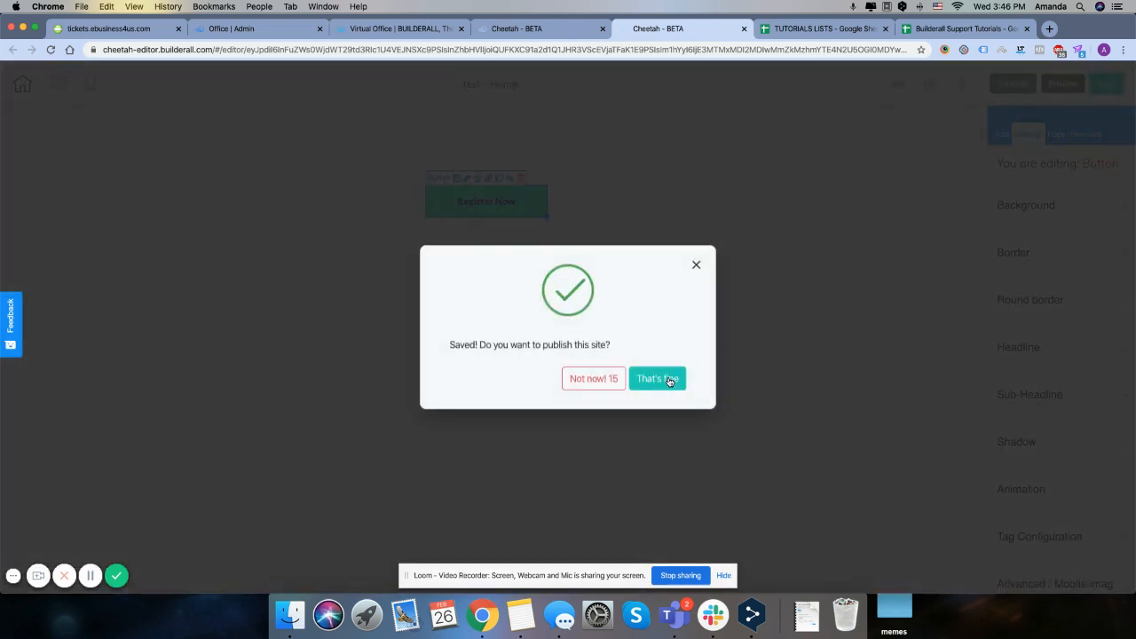
click(656, 379)
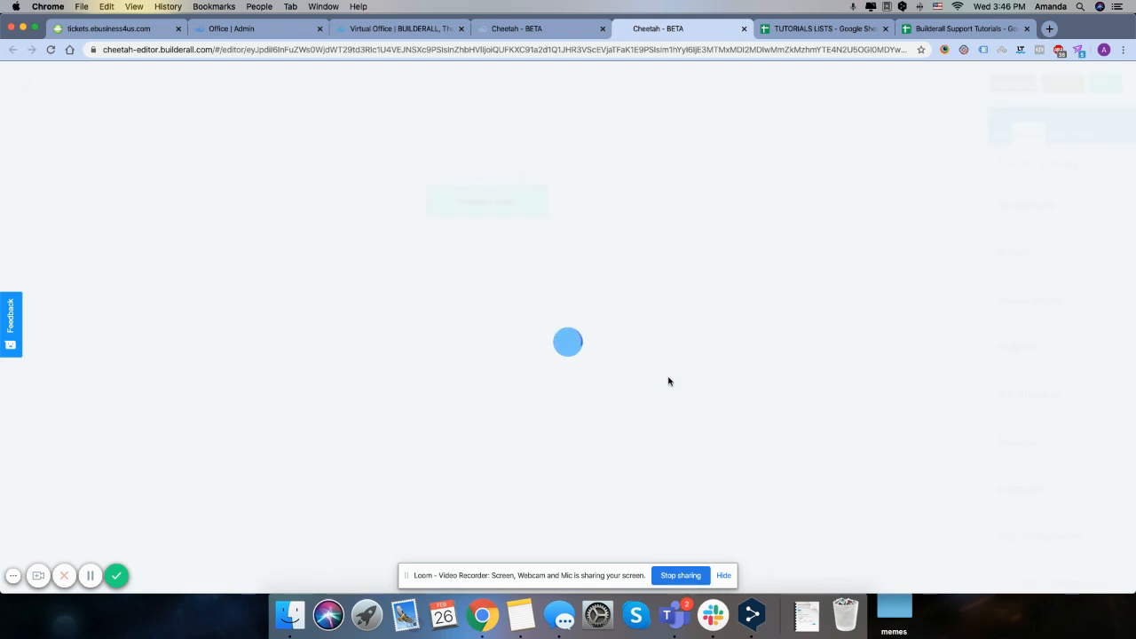